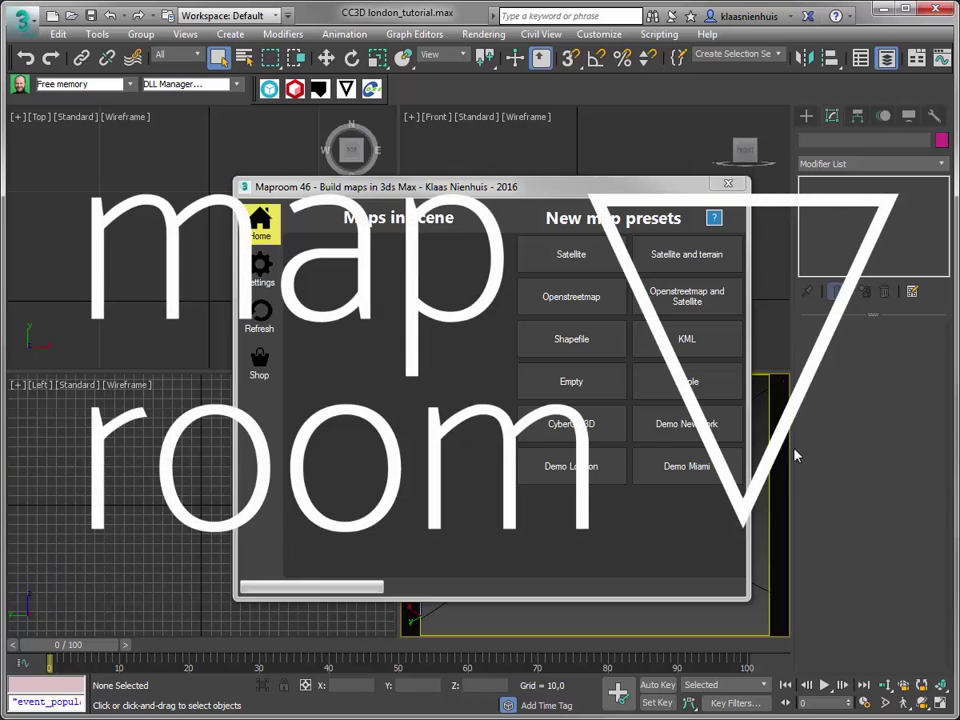
Create a CyberCity3D map and set its main location to London, UK, updating the map space.
{"action": "left_click", "coordinate": [571, 424]}
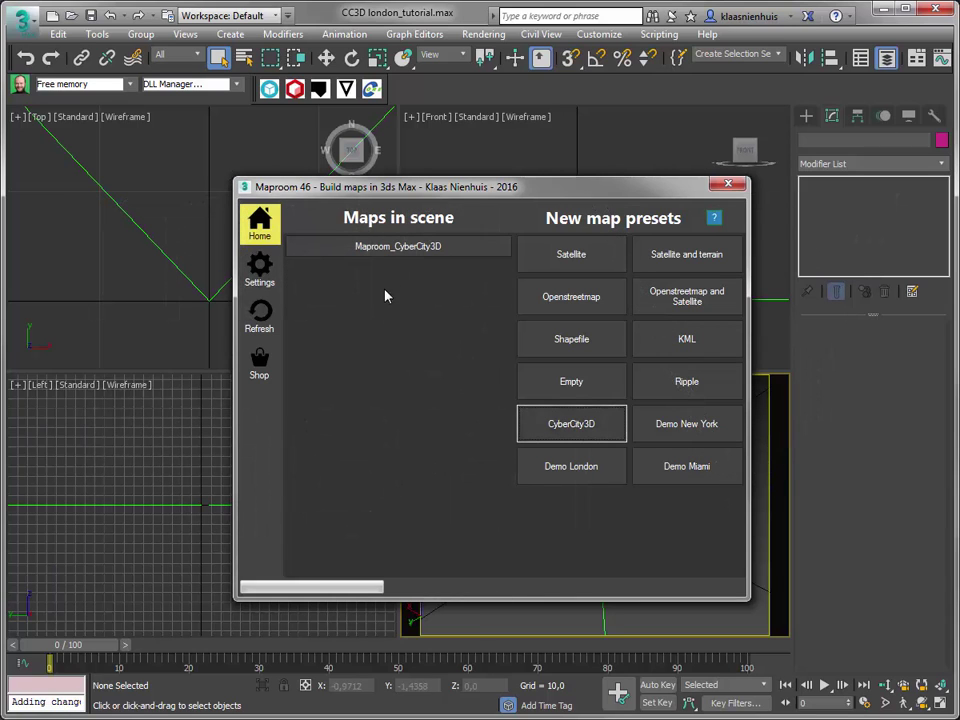
{"action": "left_click", "coordinate": [408, 247]}
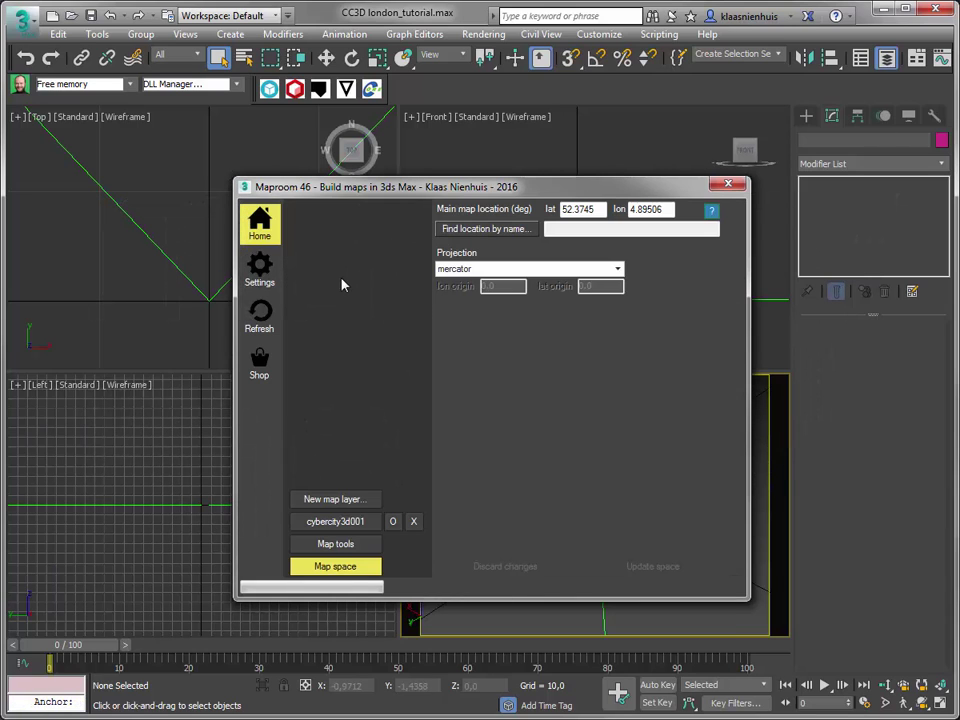
{"action": "left_click", "coordinate": [476, 236]}
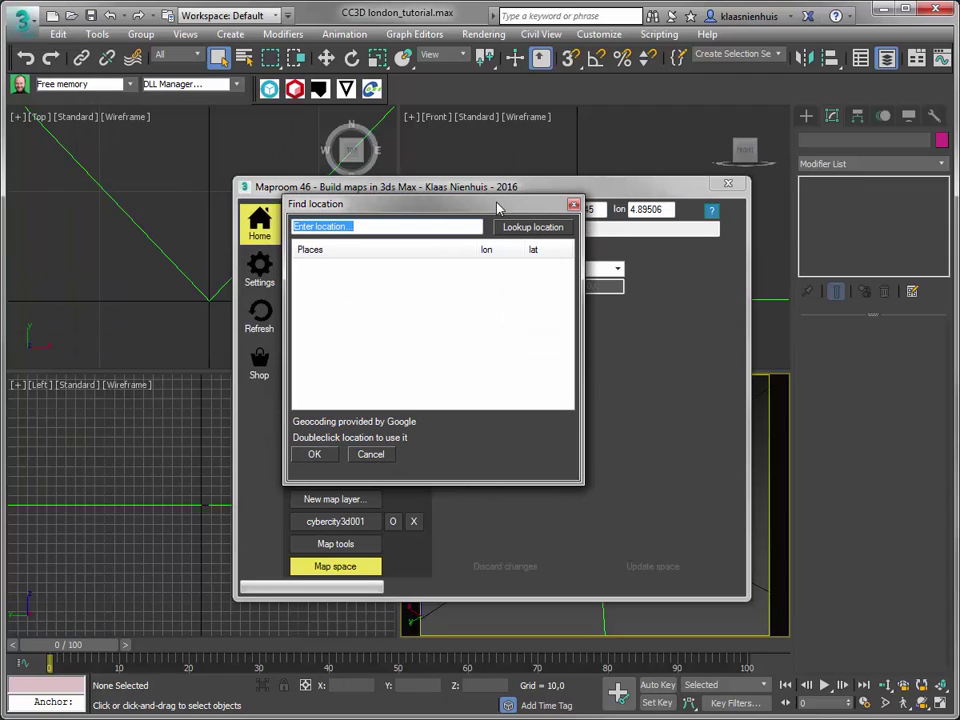
{"action": "type", "text": "lo"}
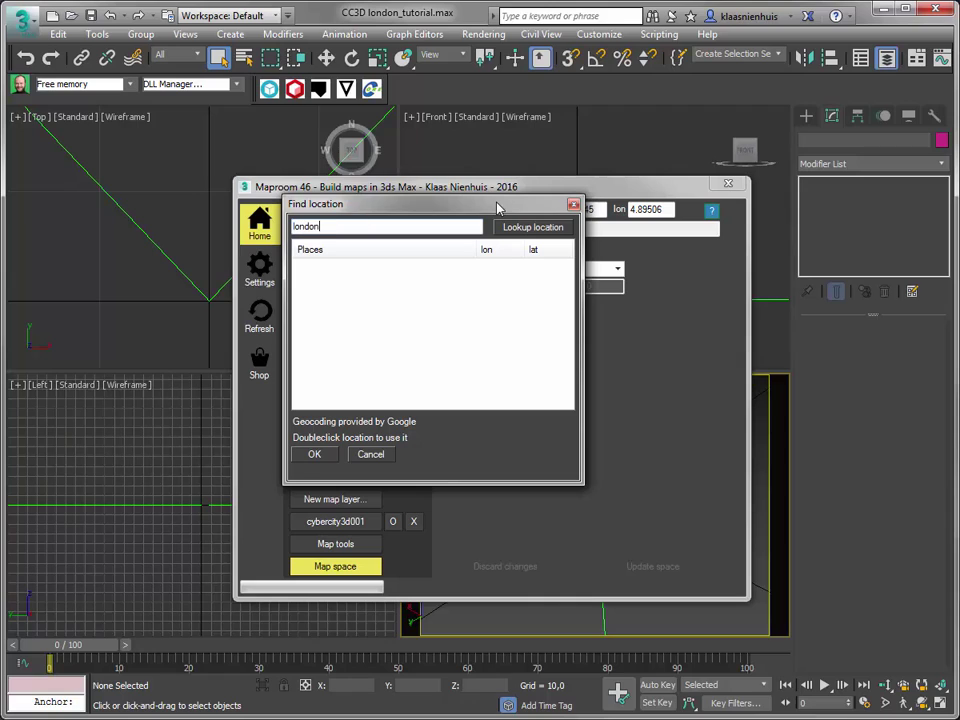
{"action": "type", "text": "ndon"}
{"action": "key", "text": "Return"}
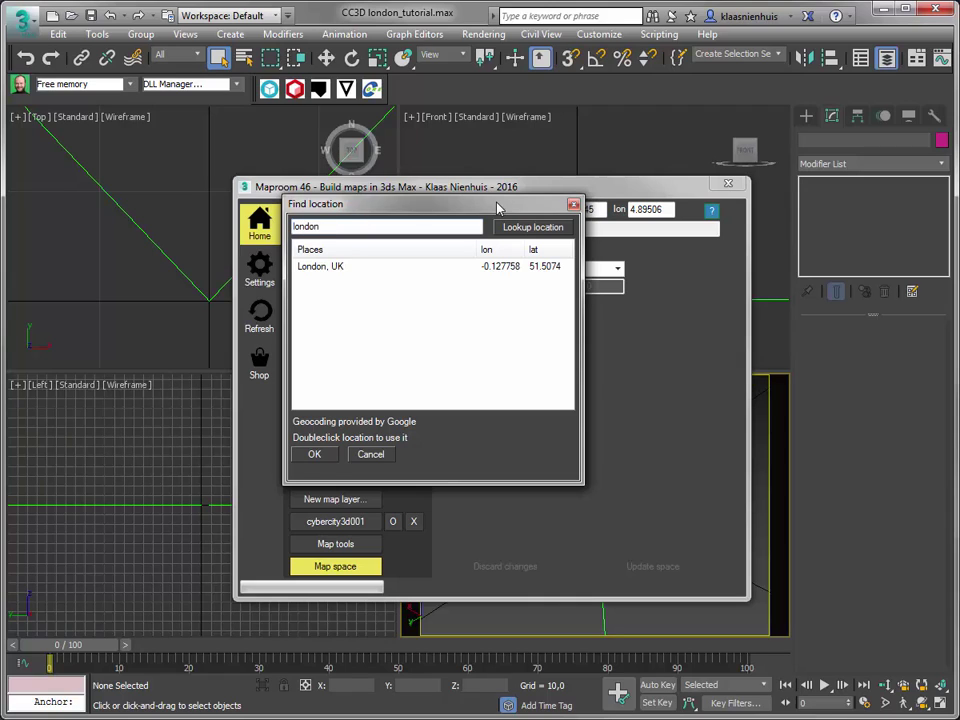
{"action": "double_click", "coordinate": [335, 267]}
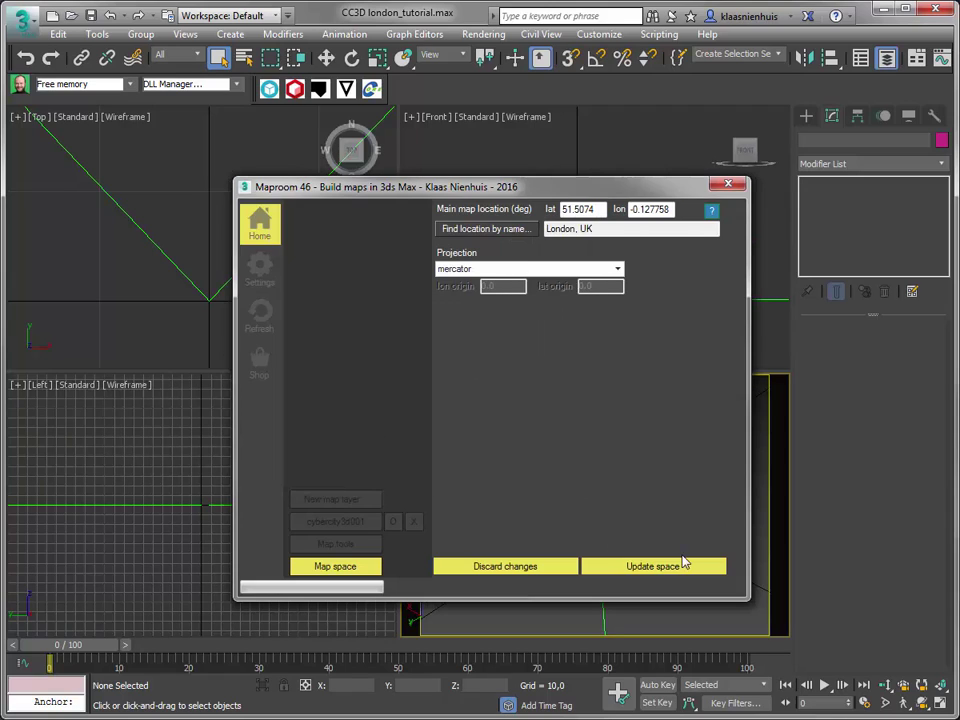
{"action": "left_click", "coordinate": [685, 566]}
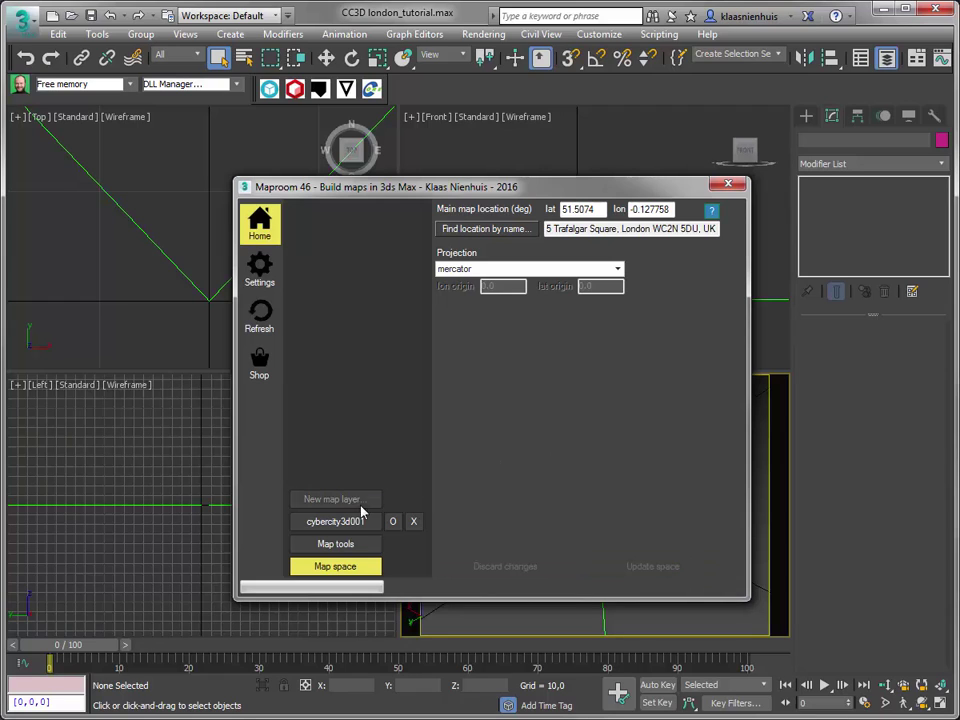
Look at the cybercity3d001 layer settings and the sample data request form in the Maproom settings.
{"action": "left_click", "coordinate": [341, 521]}
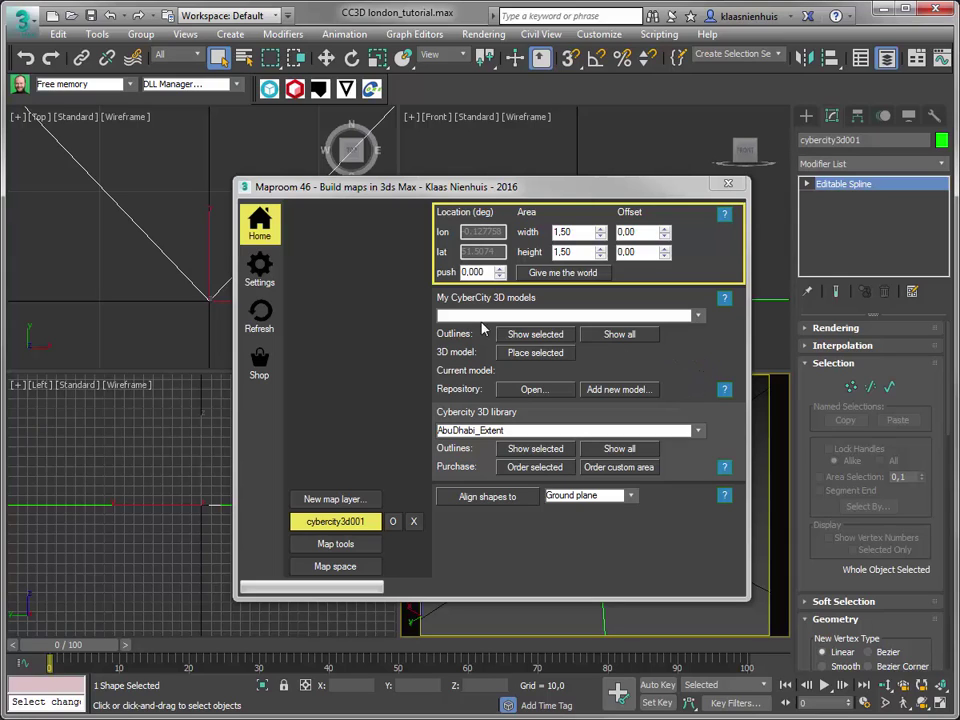
{"action": "left_click", "coordinate": [262, 268]}
{"action": "left_click", "coordinate": [312, 288]}
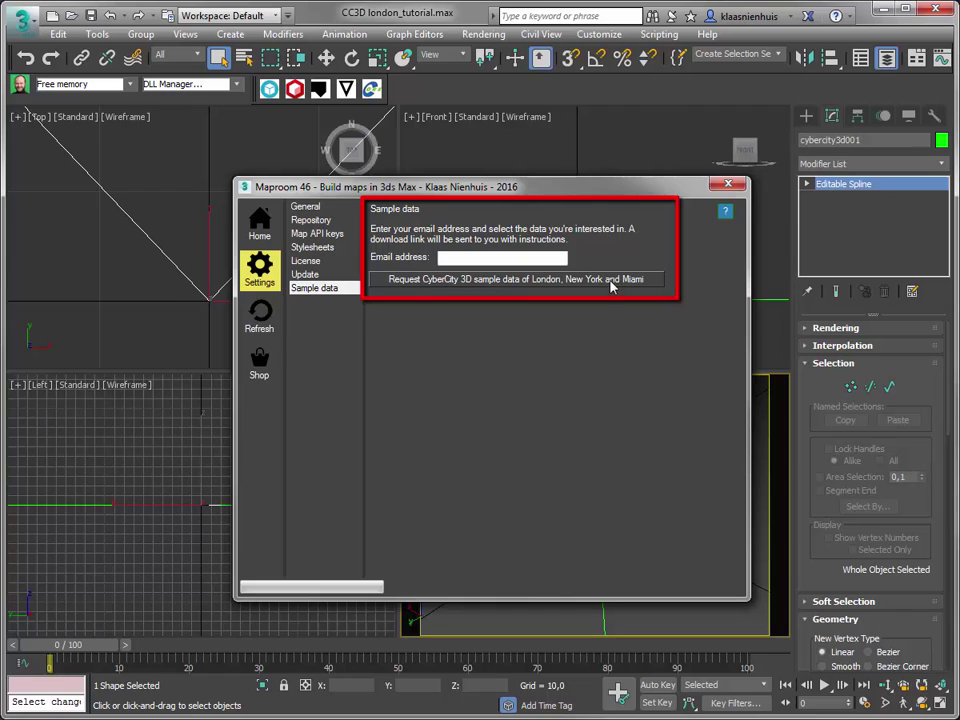
Return to the map's cybercity3d001 layer and choose the Sample London Leicester Square model.
{"action": "left_click", "coordinate": [259, 222]}
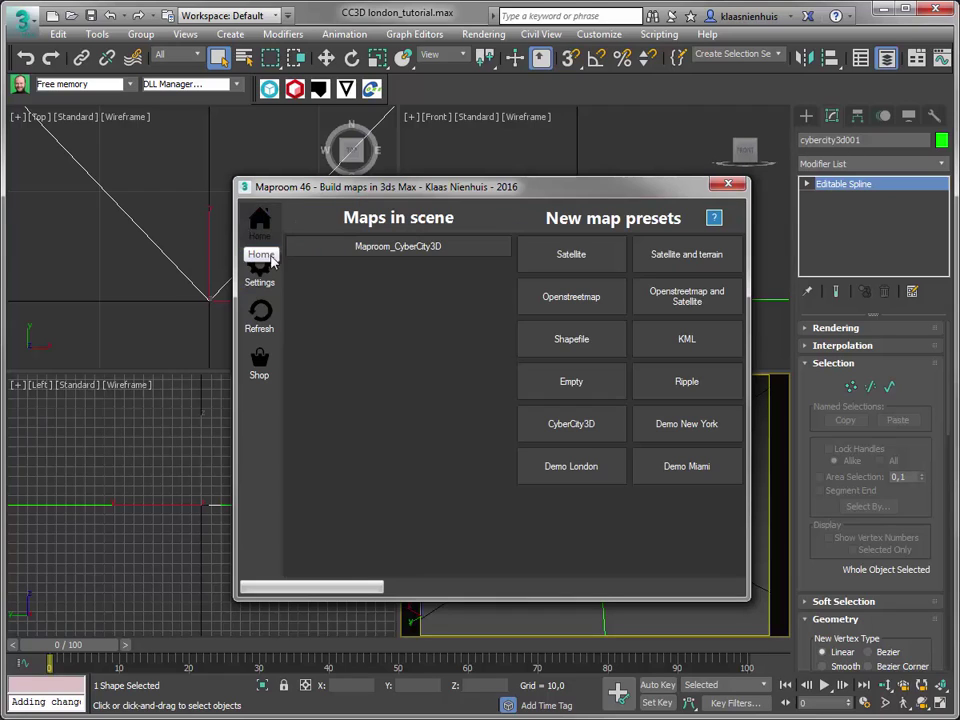
{"action": "left_click", "coordinate": [390, 256]}
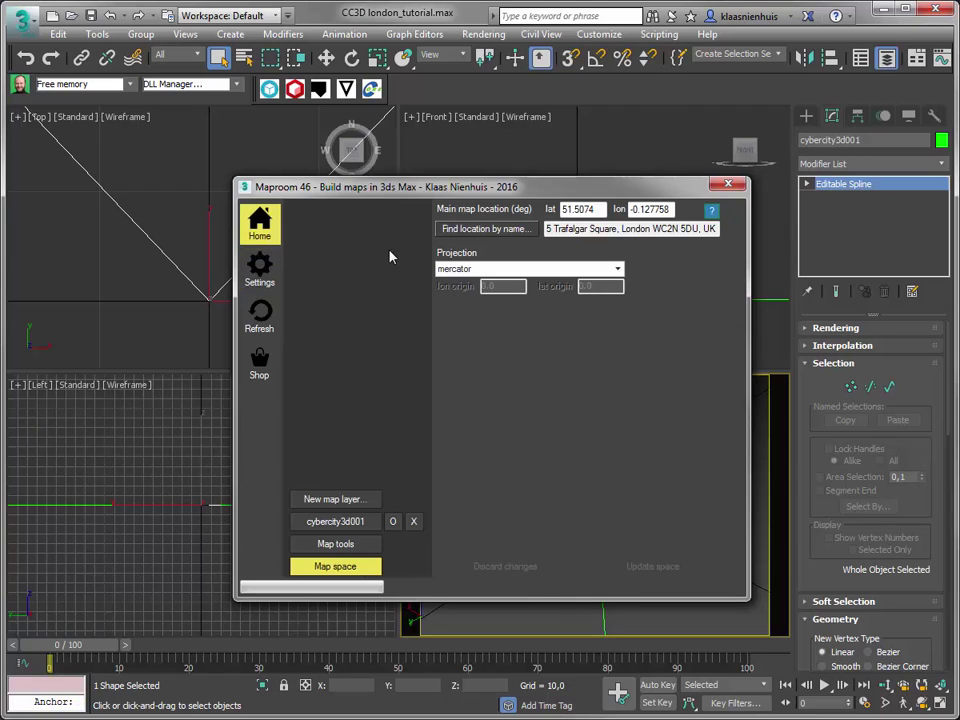
{"action": "left_click", "coordinate": [354, 527]}
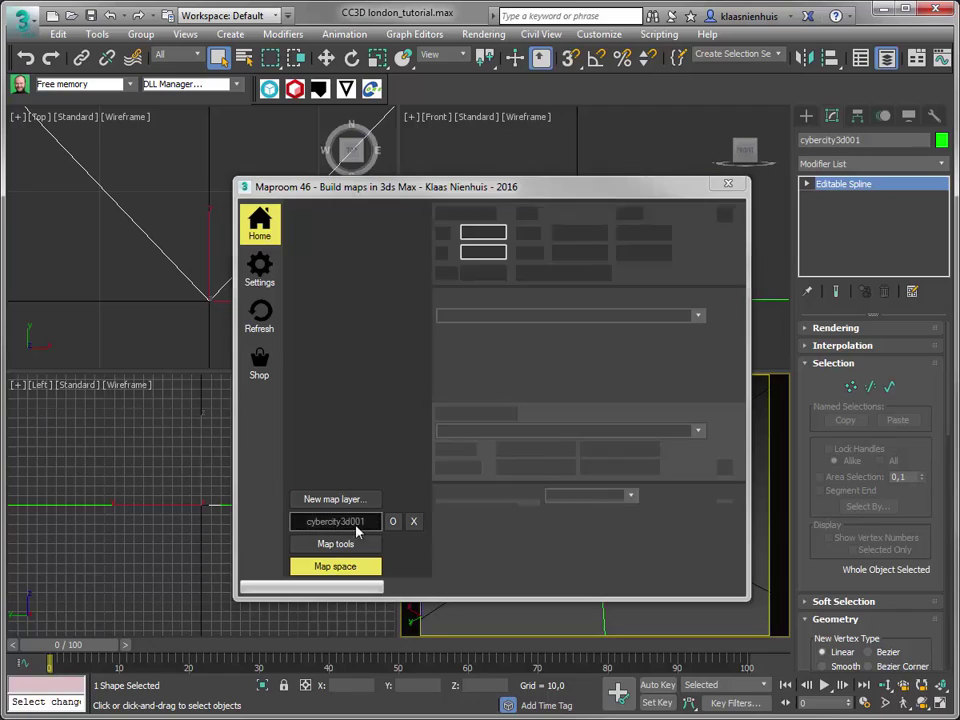
{"action": "left_click", "coordinate": [690, 317]}
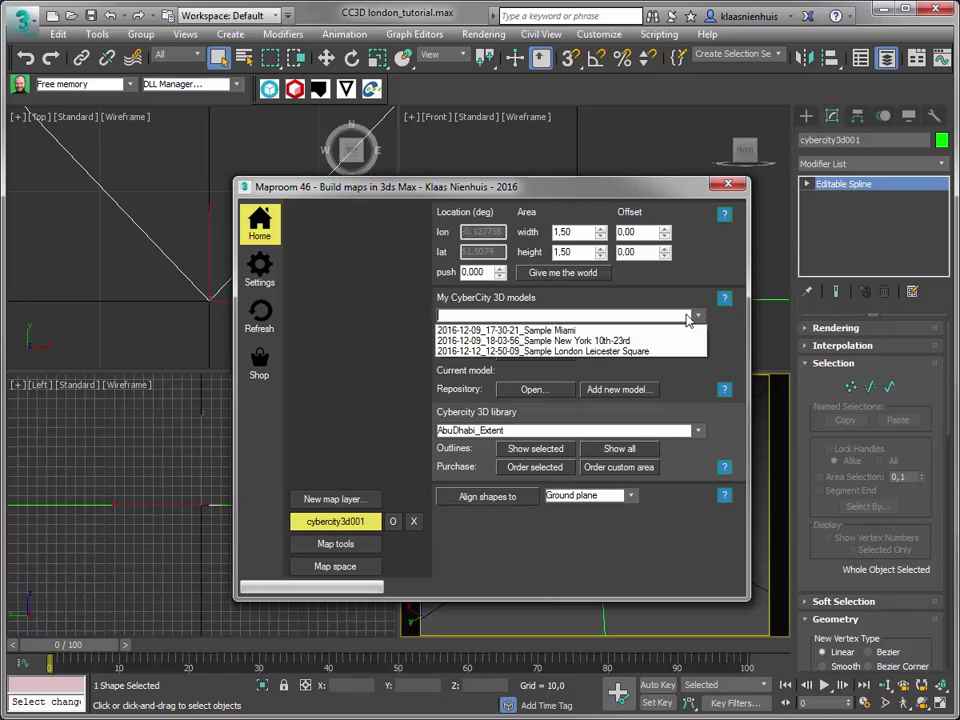
{"action": "left_click", "coordinate": [545, 352]}
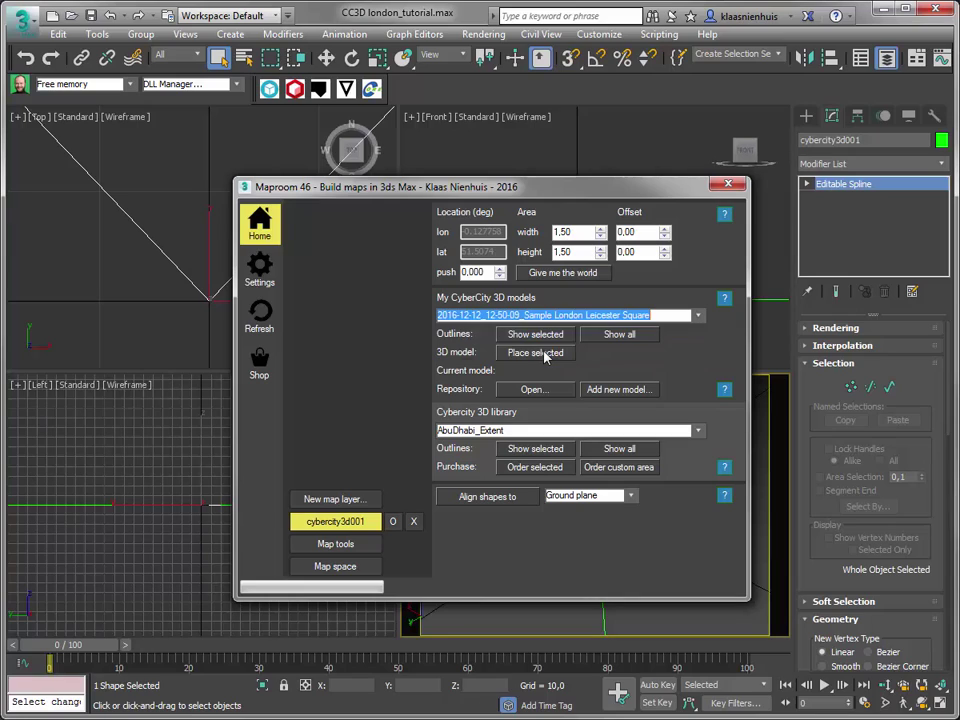
Set the layer's area width and height to 10 and place the chosen London model in the scene.
{"action": "left_click", "coordinate": [578, 232]}
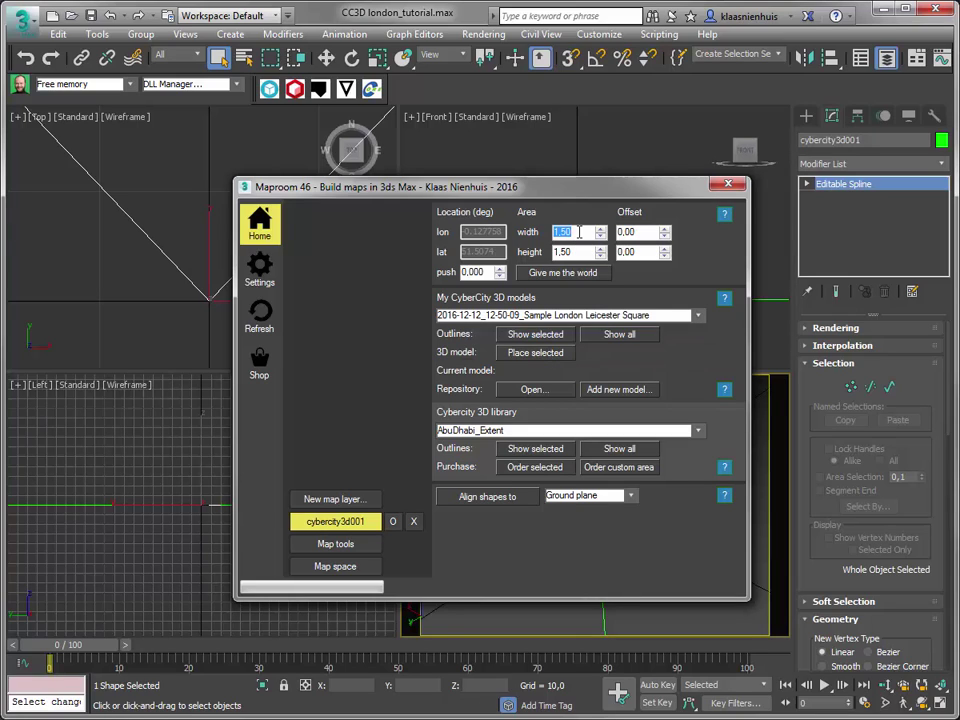
{"action": "type", "text": "10"}
{"action": "key", "text": "Tab"}
{"action": "type", "text": "10"}
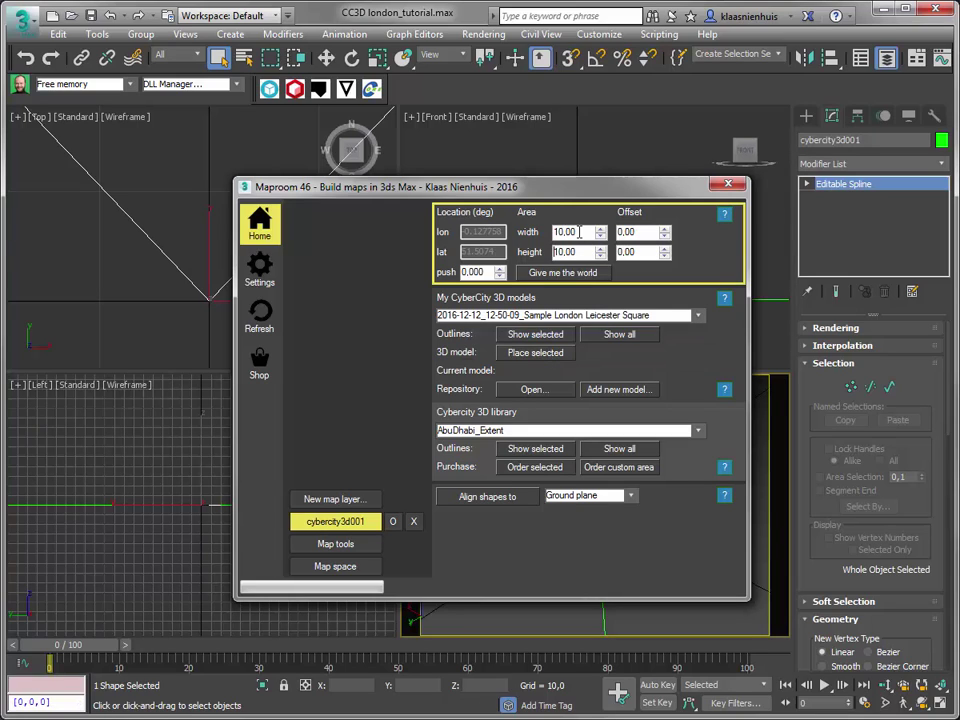
{"action": "left_click", "coordinate": [528, 356]}
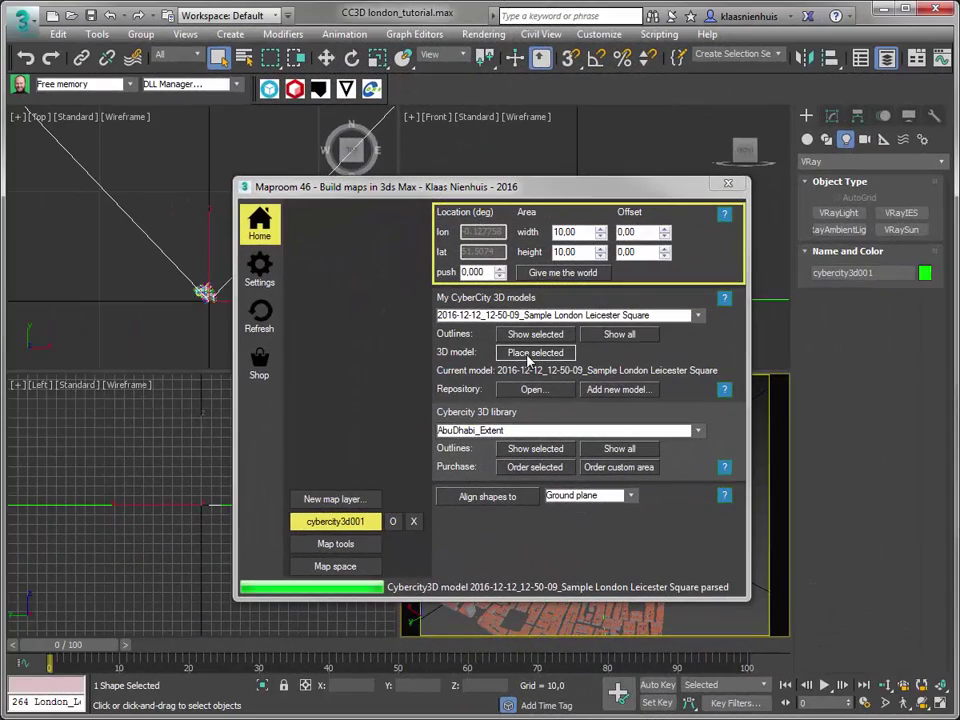
Maximize the top viewport and view the placed London model at an angle, with the Maproom window moved out of the way.
{"action": "left_click_drag", "start_coordinate": [617, 193], "coordinate": [742, 266]}
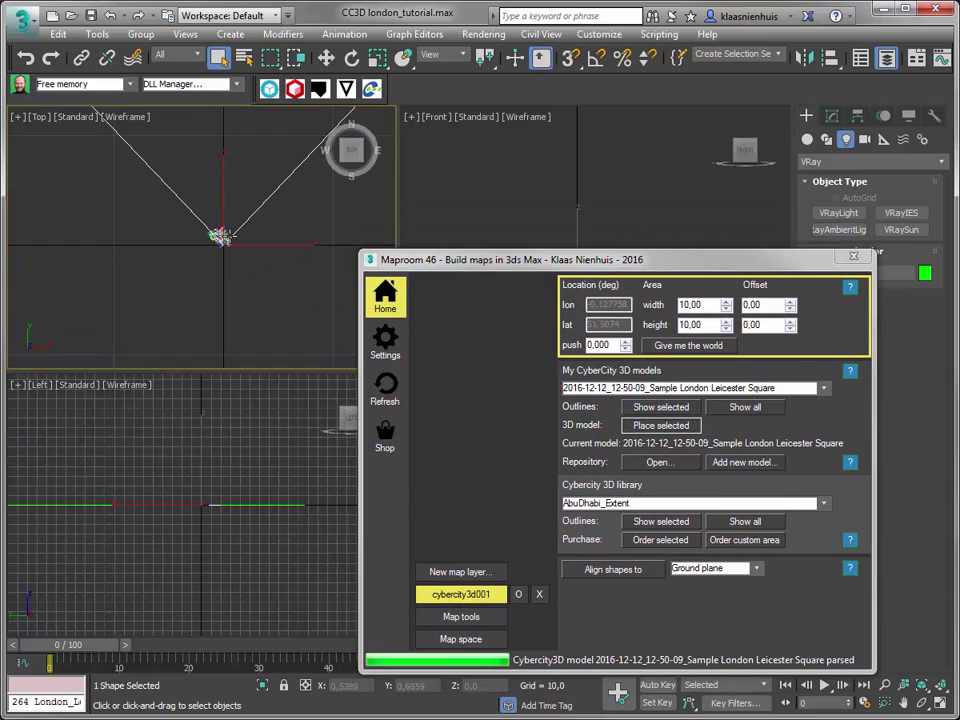
{"action": "scroll", "coordinate": [233, 234], "scroll_direction": "up", "scroll_amount": 6}
{"action": "key", "text": "alt+w"}
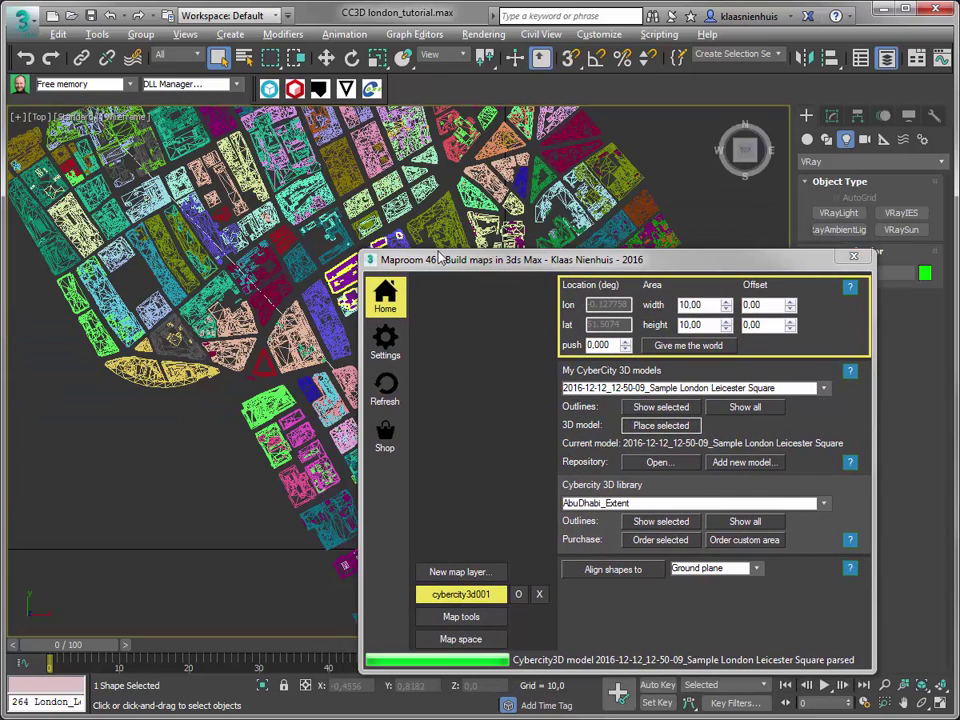
{"action": "left_click_drag", "start_coordinate": [458, 260], "coordinate": [0, 190]}
{"action": "middle_click_drag", "start_coordinate": [340, 388], "coordinate": [368, 401]}
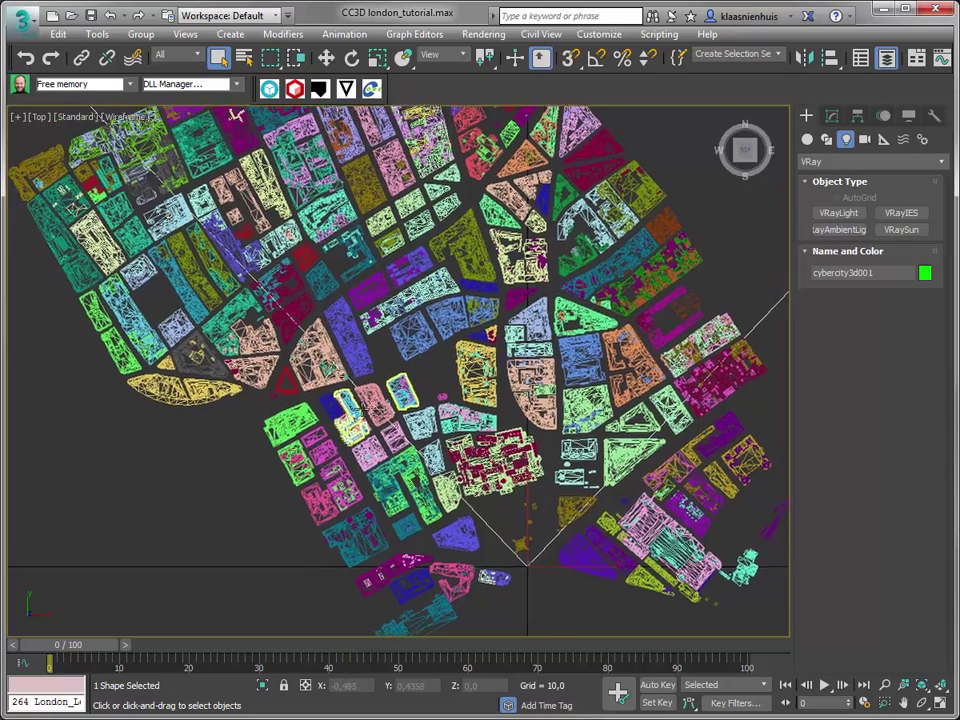
{"action": "scroll", "coordinate": [370, 401], "scroll_direction": "down", "scroll_amount": 2}
{"action": "middle_click_drag", "start_coordinate": [277, 196], "coordinate": [280, 255], "text": "alt"}
{"action": "scroll", "coordinate": [485, 415], "scroll_direction": "up", "scroll_amount": 2}
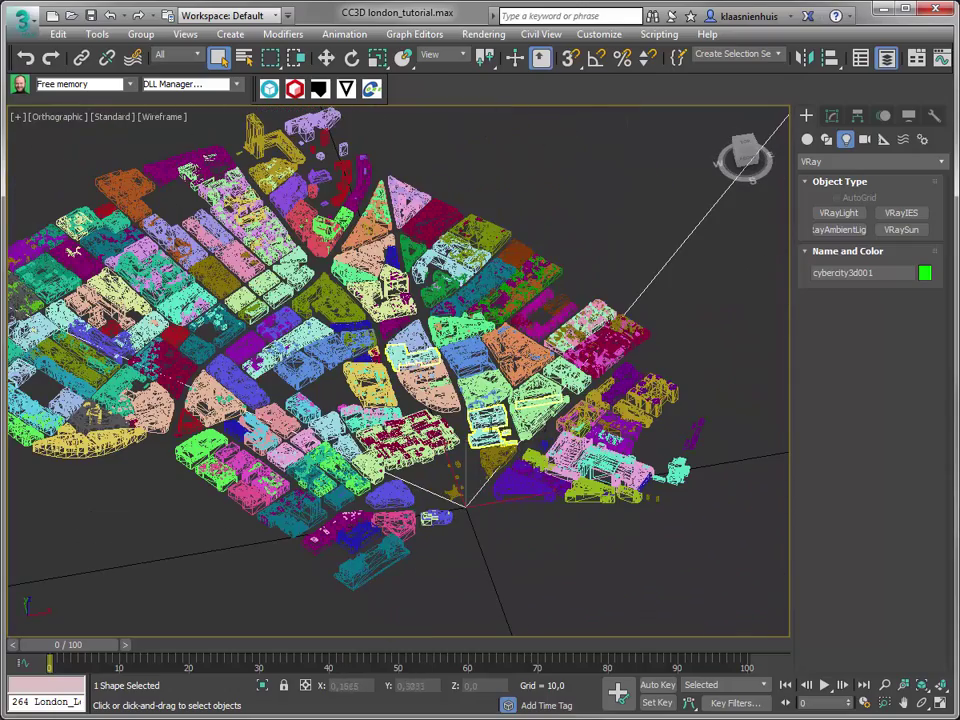
Switch the viewport to default shading and inspect the roofs and walls of the buildings up close.
{"action": "scroll", "coordinate": [485, 415], "scroll_direction": "up", "scroll_amount": 4}
{"action": "key", "text": "F3"}
{"action": "key", "text": "F4"}
{"action": "scroll", "coordinate": [487, 424], "scroll_direction": "up", "scroll_amount": 2}
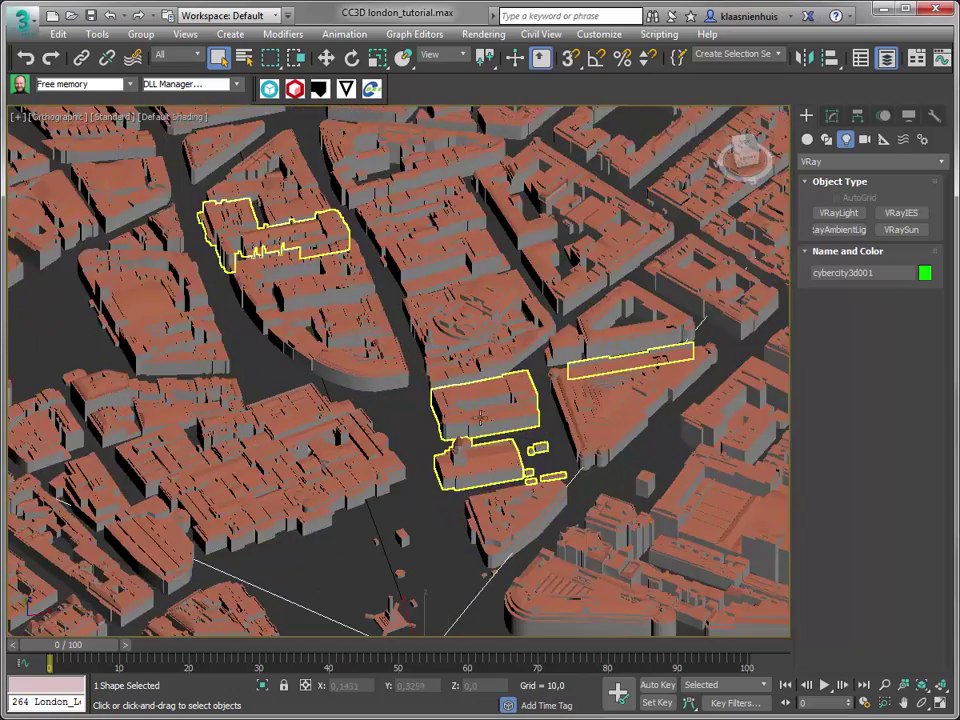
{"action": "scroll", "coordinate": [355, 440], "scroll_direction": "up", "scroll_amount": 2}
{"action": "middle_click_drag", "start_coordinate": [340, 440], "coordinate": [552, 316]}
{"action": "scroll", "coordinate": [426, 454], "scroll_direction": "up", "scroll_amount": 5}
{"action": "scroll", "coordinate": [461, 476], "scroll_direction": "up", "scroll_amount": 3}
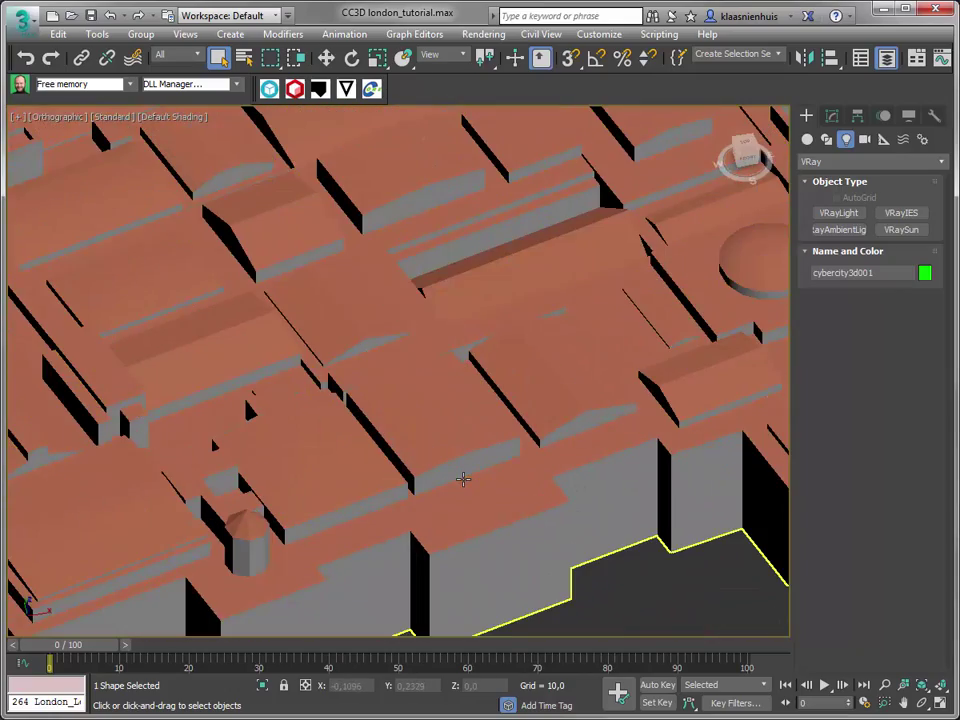
Turn on edged faces in the viewport and examine the geometry of the surrounding city blocks.
{"action": "key", "text": "F4"}
{"action": "scroll", "coordinate": [463, 458], "scroll_direction": "down", "scroll_amount": 2}
{"action": "scroll", "coordinate": [463, 459], "scroll_direction": "down", "scroll_amount": 5}
{"action": "middle_click_drag", "start_coordinate": [366, 473], "coordinate": [609, 205]}
{"action": "middle_click_drag", "start_coordinate": [477, 516], "coordinate": [636, 322]}
{"action": "middle_click_drag", "start_coordinate": [552, 338], "coordinate": [163, 375]}
{"action": "scroll", "coordinate": [163, 376], "scroll_direction": "down", "scroll_amount": 2}
{"action": "scroll", "coordinate": [163, 376], "scroll_direction": "down", "scroll_amount": 3}
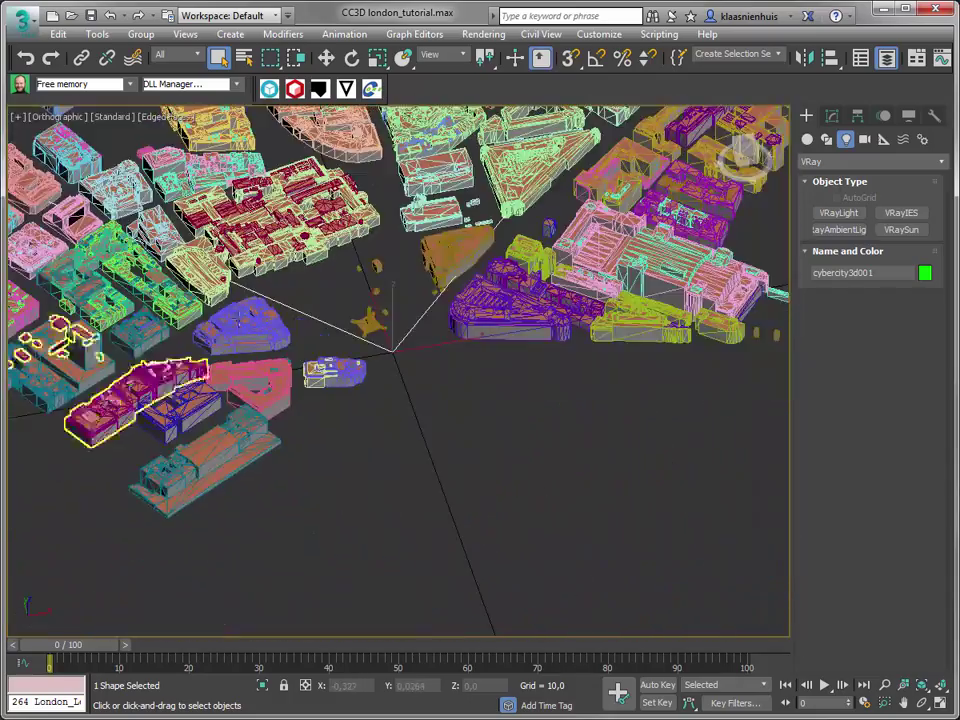
{"action": "middle_click_drag", "start_coordinate": [391, 312], "coordinate": [374, 507]}
{"action": "middle_click_drag", "start_coordinate": [500, 271], "coordinate": [634, 473]}
{"action": "middle_click_drag", "start_coordinate": [254, 411], "coordinate": [418, 325]}
Return to the top view with the whole London model framed beside the Maproom window.
{"action": "key", "text": "t"}
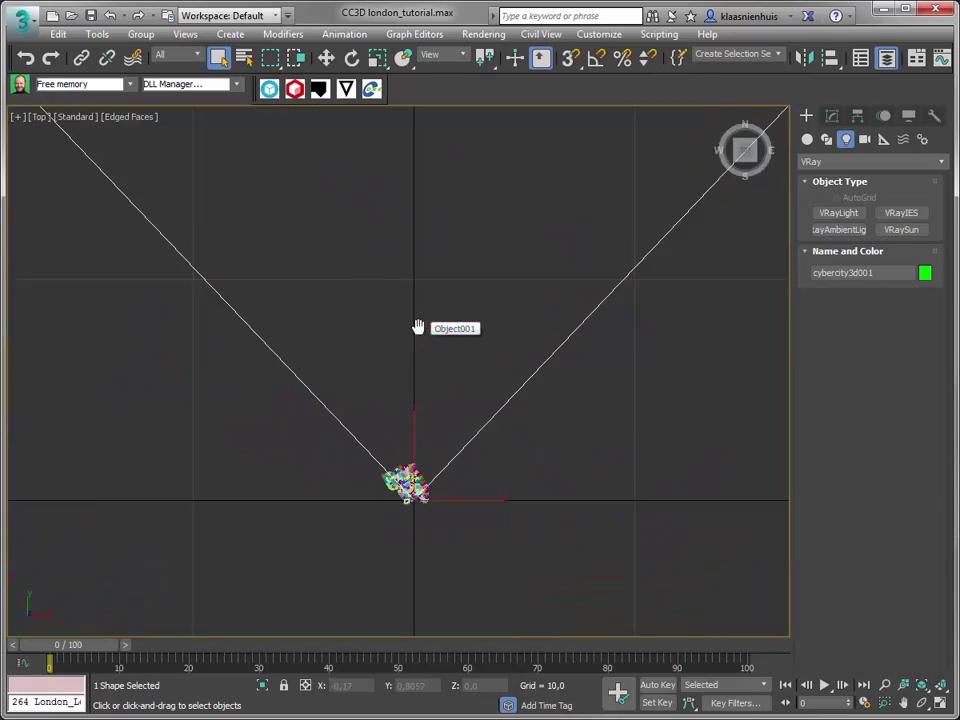
{"action": "key", "text": "z"}
{"action": "middle_click_drag", "start_coordinate": [424, 482], "coordinate": [447, 418]}
{"action": "scroll", "coordinate": [419, 450], "scroll_direction": "up", "scroll_amount": 8}
{"action": "scroll", "coordinate": [411, 391], "scroll_direction": "up", "scroll_amount": 8}
{"action": "middle_click_drag", "start_coordinate": [430, 338], "coordinate": [420, 400]}
{"action": "left_click_drag", "start_coordinate": [0, 190], "coordinate": [130, 134]}
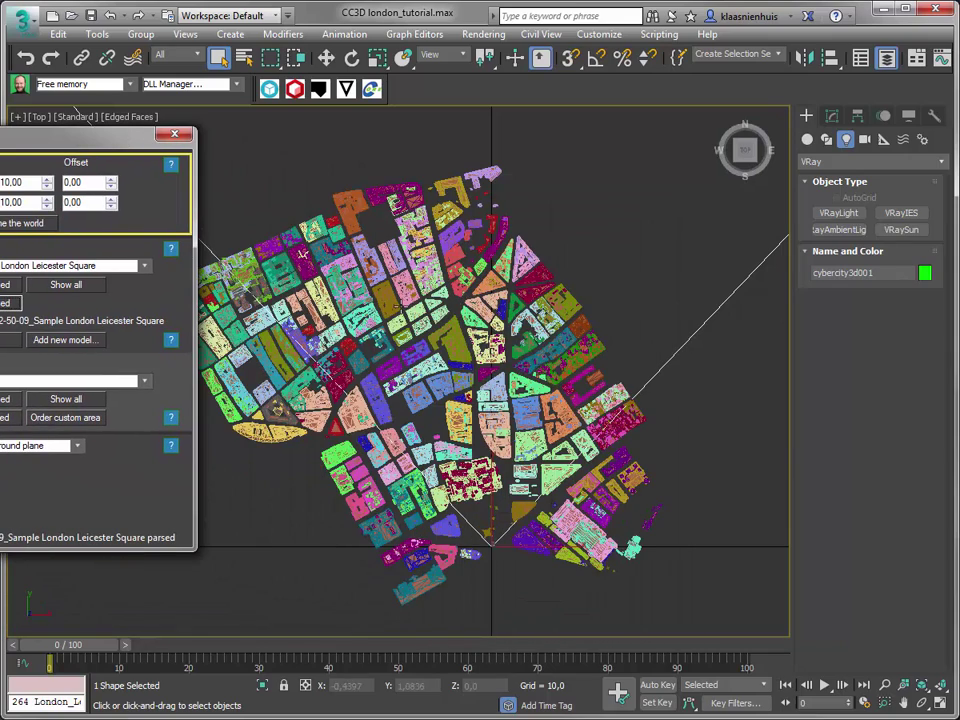
{"action": "middle_click_drag", "start_coordinate": [408, 316], "coordinate": [500, 306]}
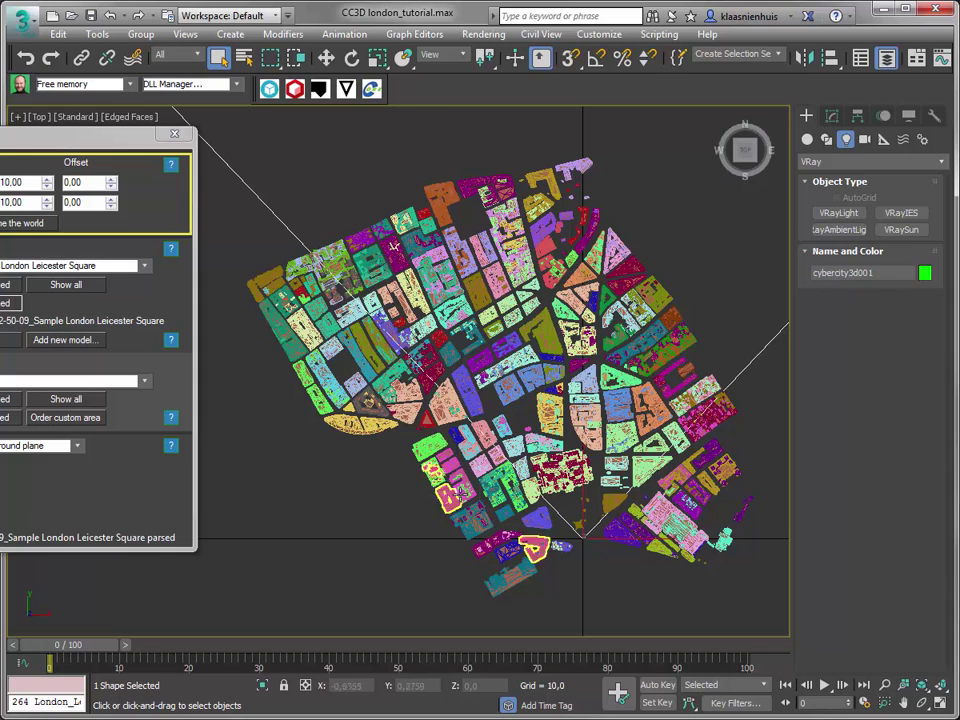
Show the outline of the Sample London Leicester Square model and deselect it.
{"action": "left_click_drag", "start_coordinate": [30, 138], "coordinate": [506, 108]}
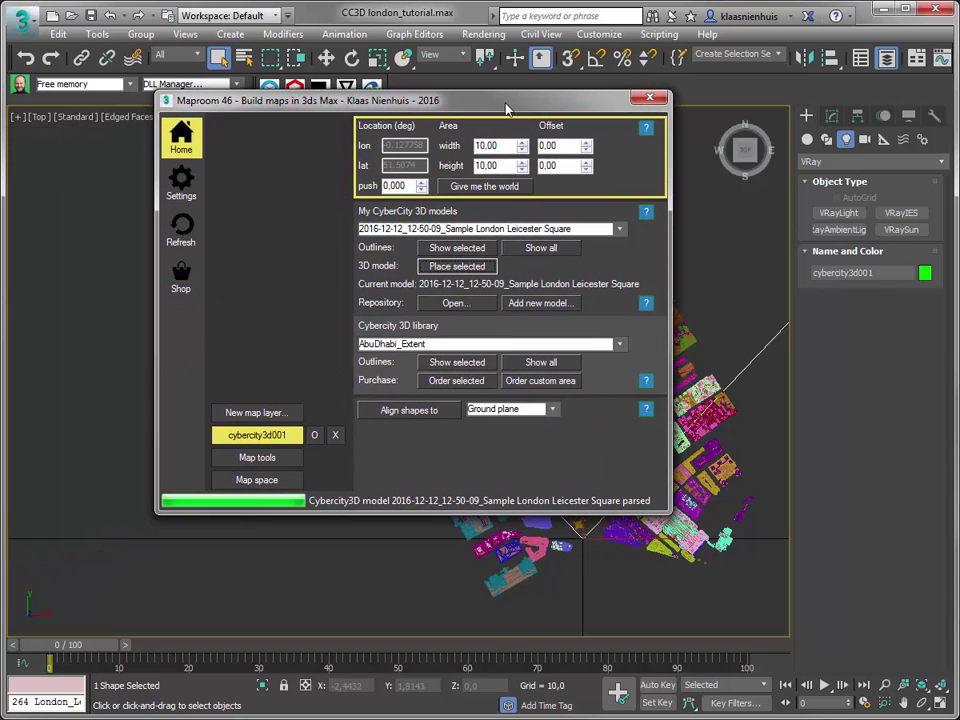
{"action": "left_click", "coordinate": [466, 248]}
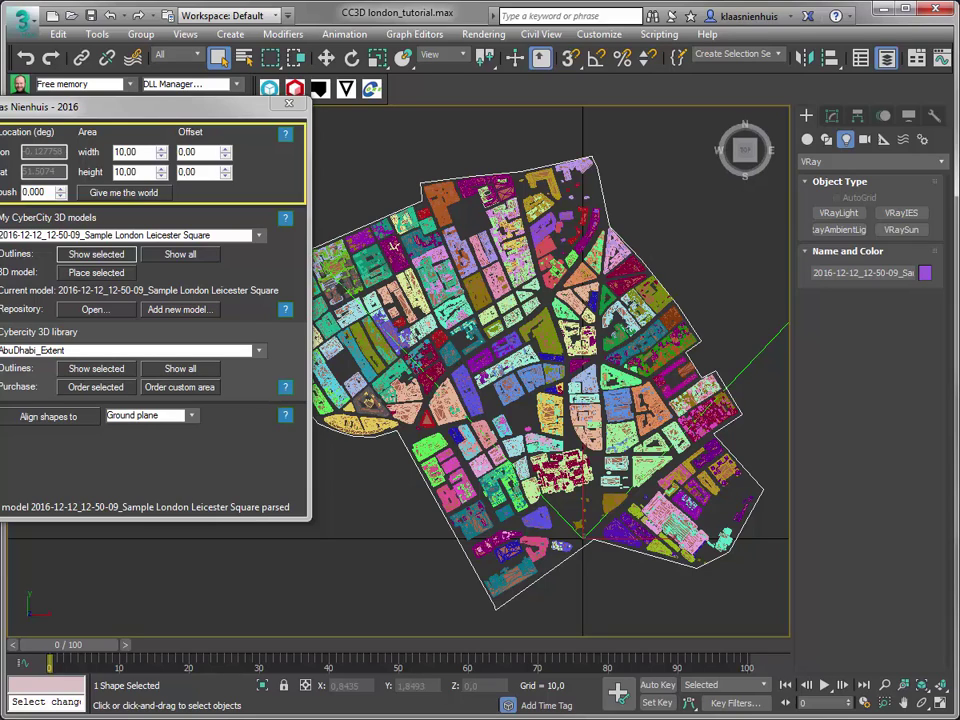
{"action": "left_click", "coordinate": [666, 223]}
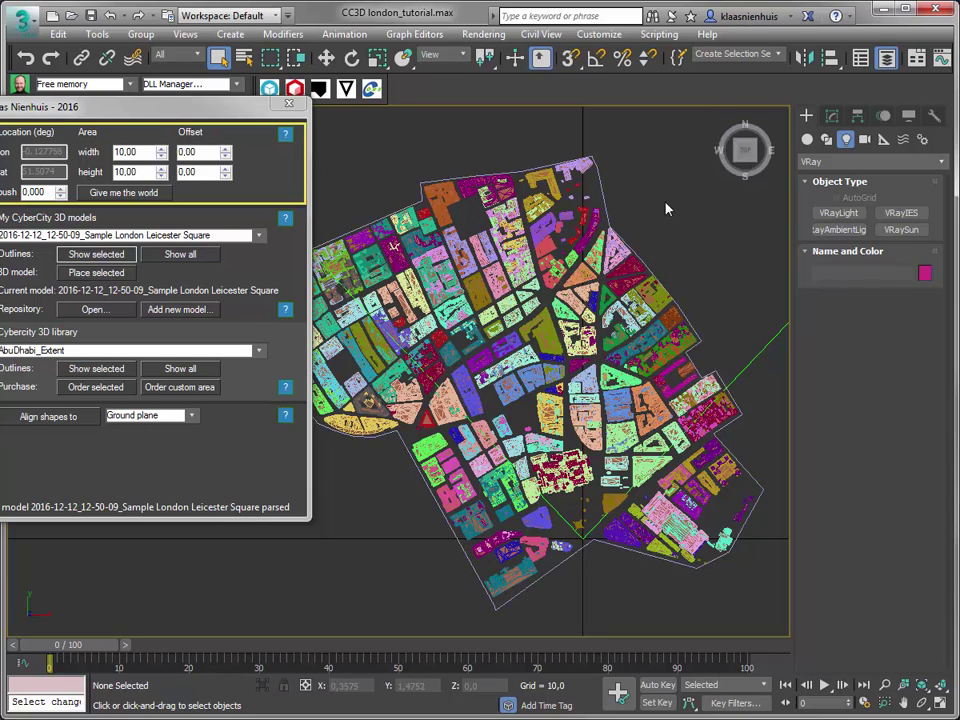
Bring the Maproom window back into view and add an Openstreetmap layer to the CyberCity3D map.
{"action": "middle_click_drag", "start_coordinate": [481, 388], "coordinate": [186, 129]}
{"action": "left_click_drag", "start_coordinate": [186, 111], "coordinate": [275, 187]}
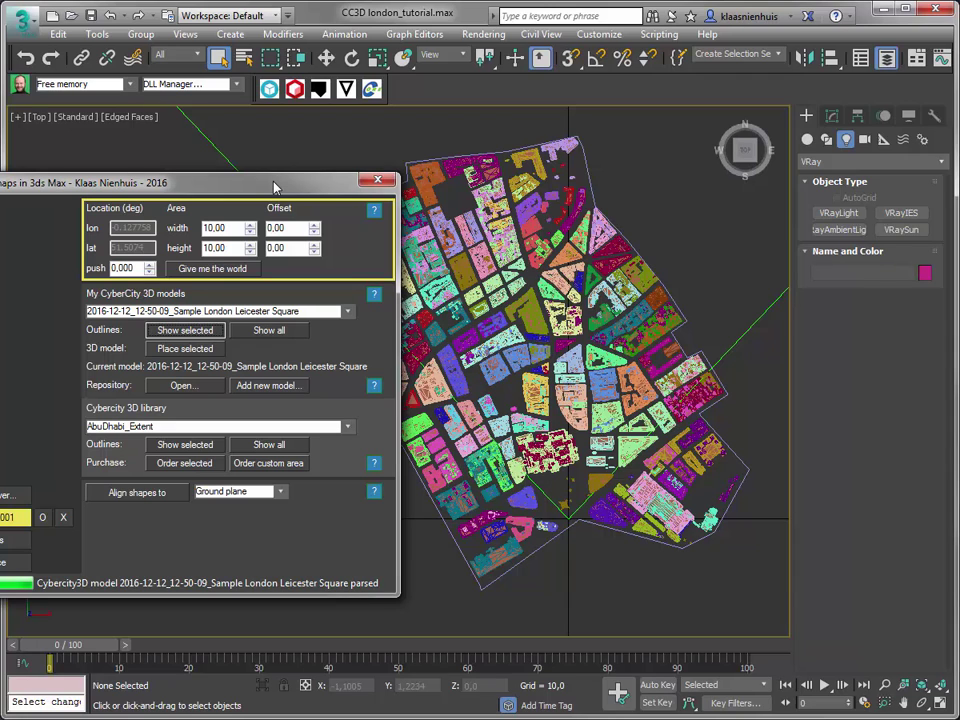
{"action": "left_click_drag", "start_coordinate": [275, 187], "coordinate": [565, 168]}
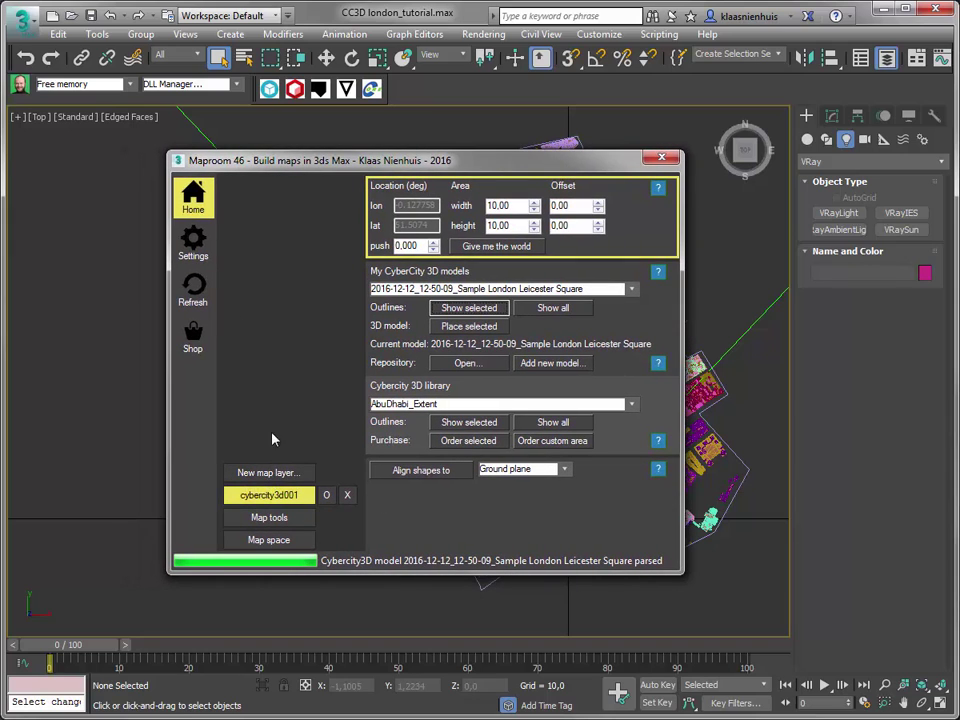
{"action": "left_click", "coordinate": [270, 473]}
{"action": "left_click", "coordinate": [202, 205]}
{"action": "left_click", "coordinate": [287, 224]}
{"action": "left_click", "coordinate": [275, 470]}
{"action": "left_click", "coordinate": [448, 314]}
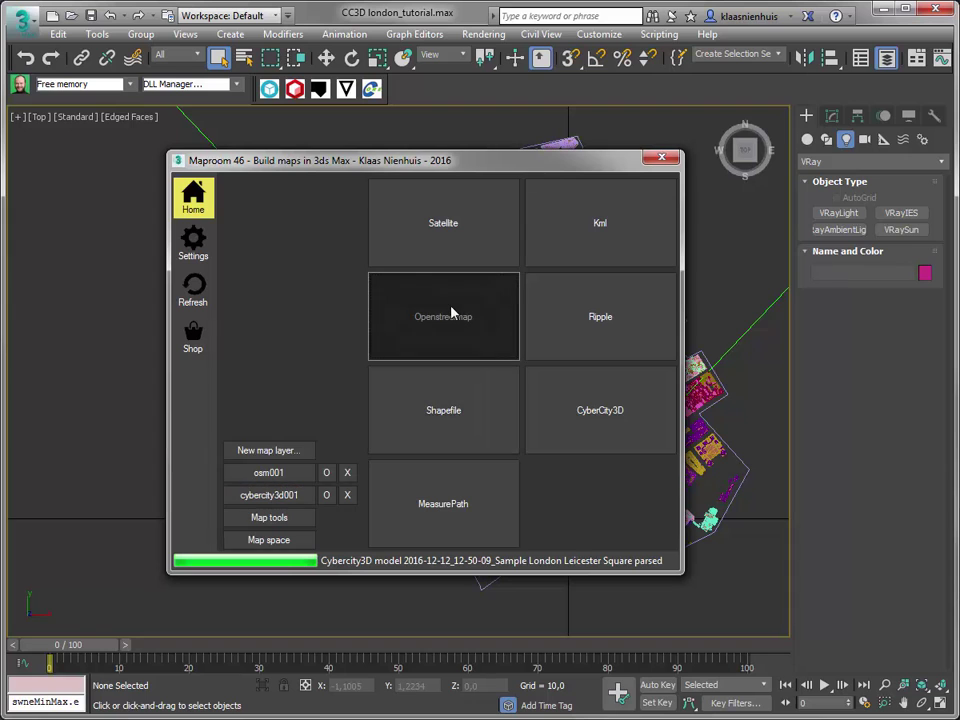
Open the osm001 layer settings and set the area width and height to 6.00.
{"action": "left_click", "coordinate": [279, 470]}
{"action": "left_click_drag", "start_coordinate": [490, 160], "coordinate": [66, 156]}
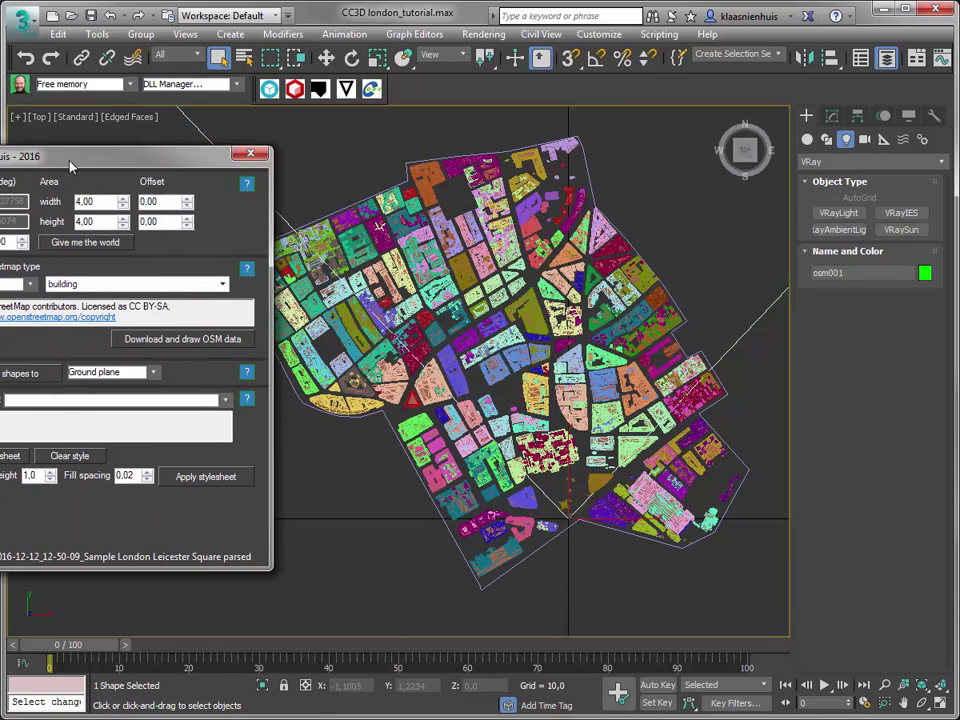
{"action": "scroll", "coordinate": [567, 455], "scroll_direction": "down", "scroll_amount": 2}
{"action": "scroll", "coordinate": [567, 455], "scroll_direction": "up", "scroll_amount": 2}
{"action": "double_click", "coordinate": [94, 202]}
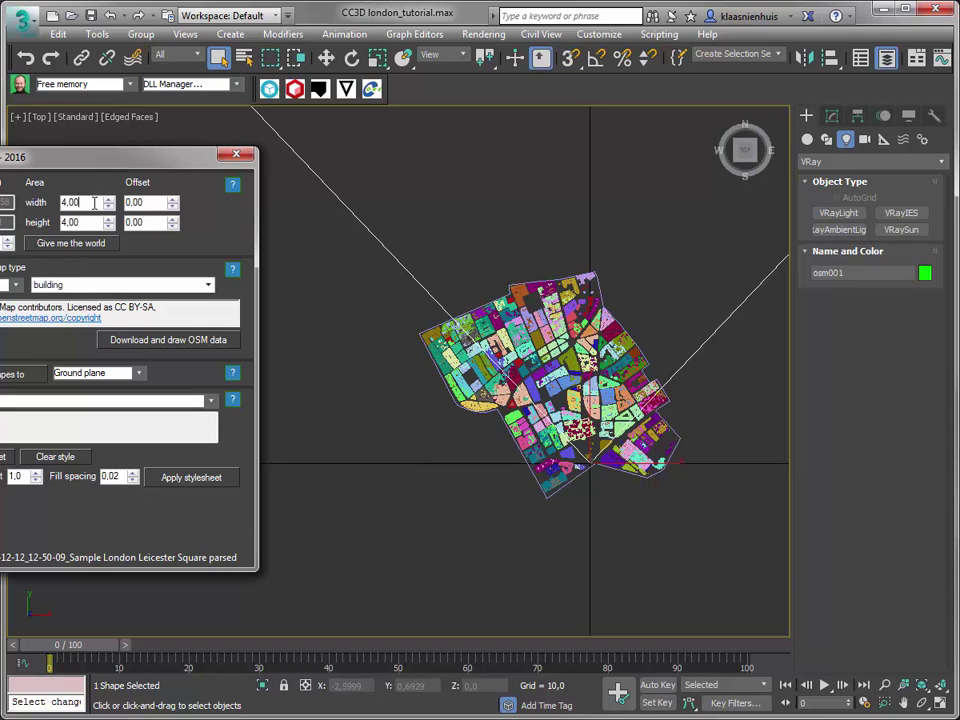
{"action": "type", "text": "6.00"}
{"action": "key", "text": "Tab"}
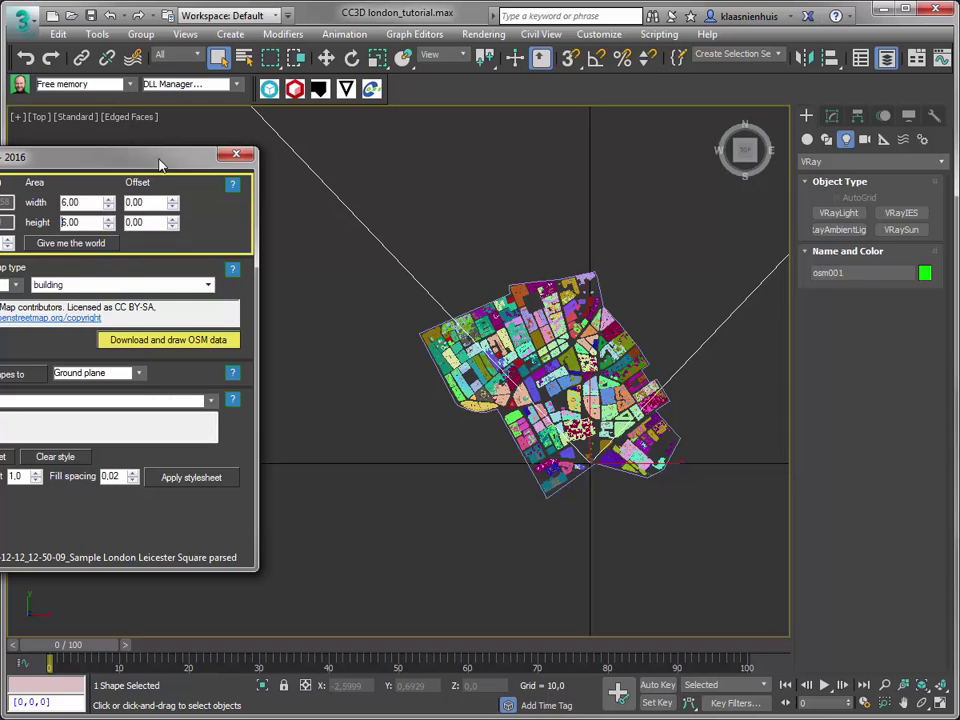
Add building:height, height and building:levels to the building type in the Openstreetmap layer's feature selection.
{"action": "left_click_drag", "start_coordinate": [160, 165], "coordinate": [565, 161]}
{"action": "left_click", "coordinate": [480, 281]}
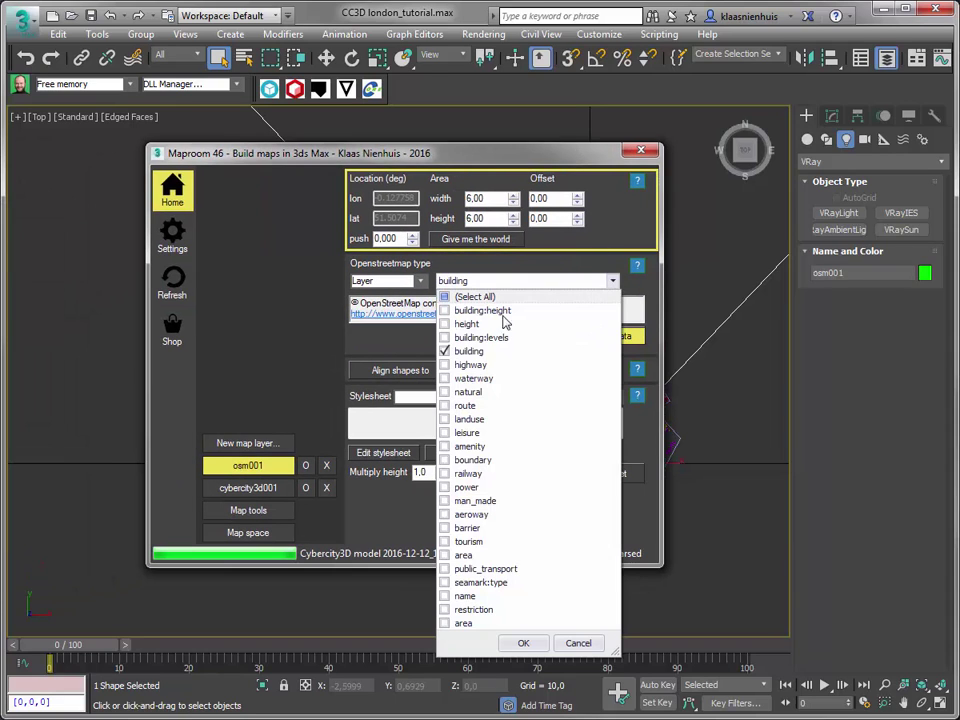
{"action": "left_click", "coordinate": [445, 311]}
{"action": "left_click", "coordinate": [445, 324]}
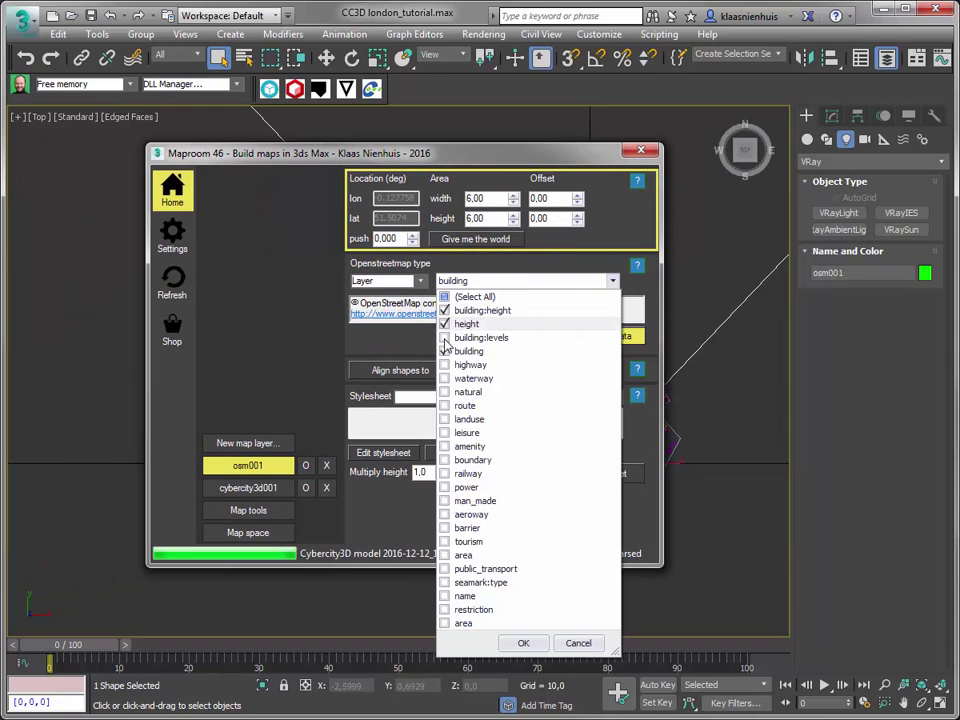
{"action": "left_click", "coordinate": [445, 338]}
{"action": "left_click", "coordinate": [392, 373]}
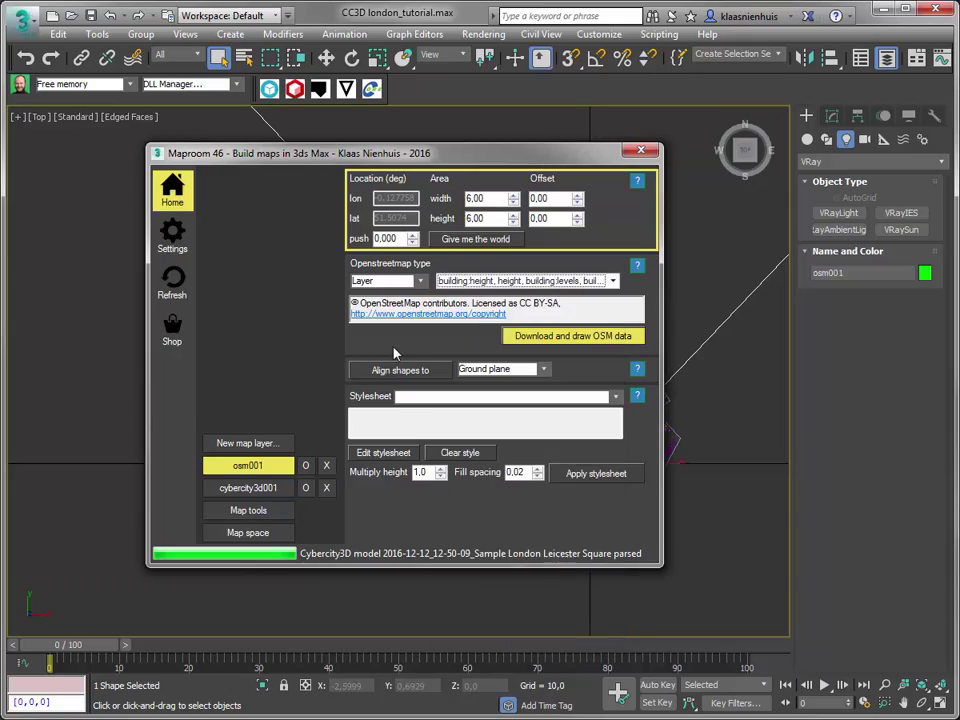
Download and draw the OSM data, and check the drawn building outlines around the CyberCity3D model.
{"action": "left_click", "coordinate": [600, 336]}
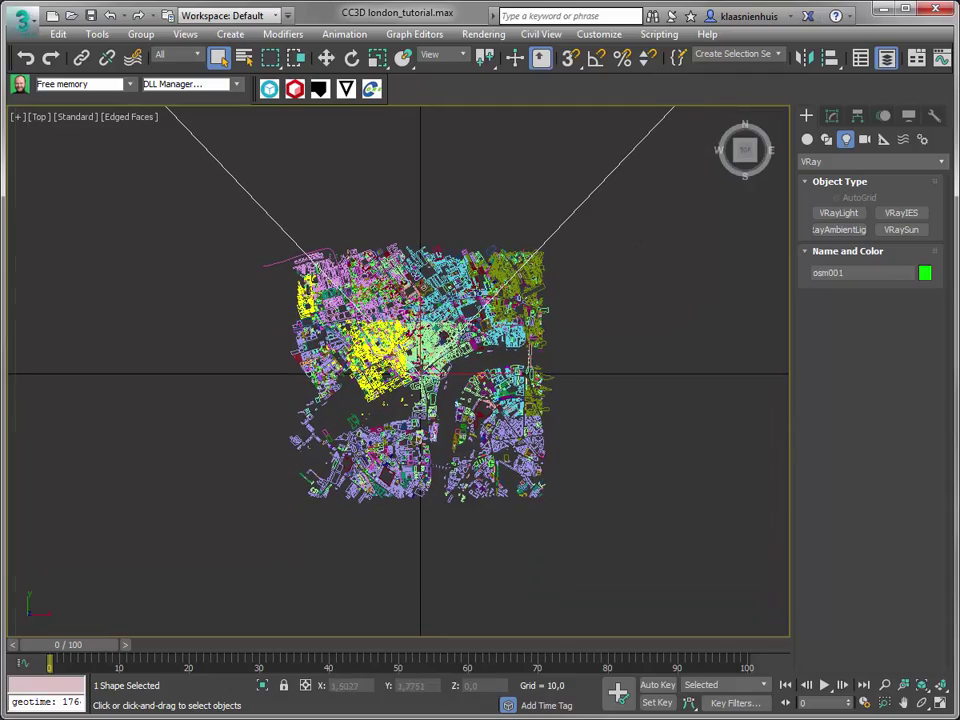
{"action": "scroll", "coordinate": [404, 426], "scroll_direction": "up", "scroll_amount": 5}
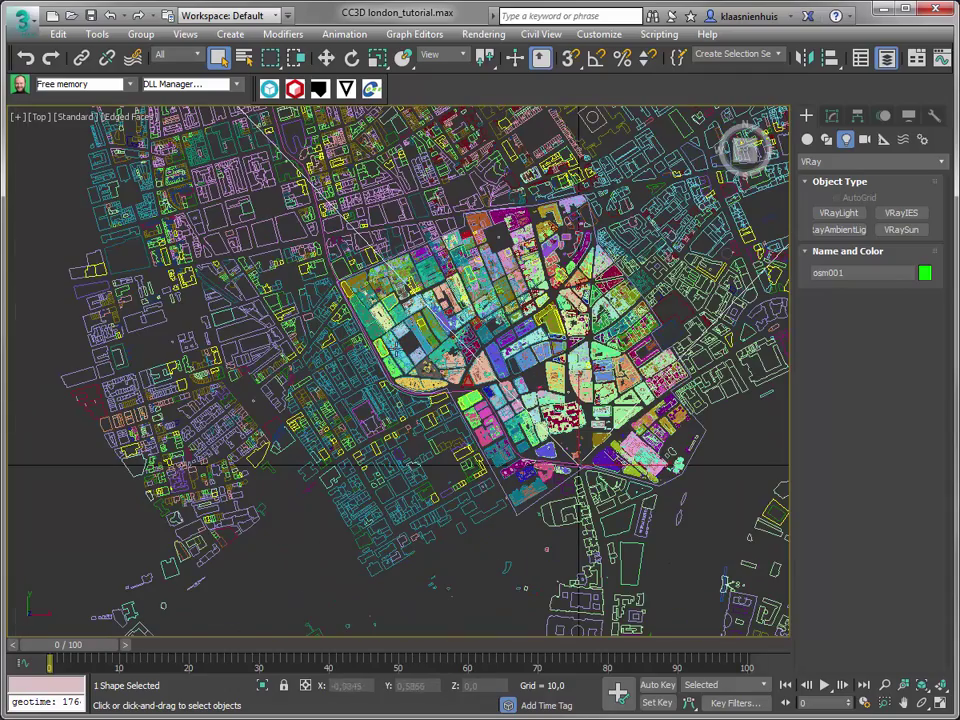
{"action": "middle_click_drag", "start_coordinate": [607, 451], "coordinate": [420, 290]}
{"action": "scroll", "coordinate": [448, 385], "scroll_direction": "down", "scroll_amount": 4}
{"action": "scroll", "coordinate": [548, 422], "scroll_direction": "up", "scroll_amount": 6}
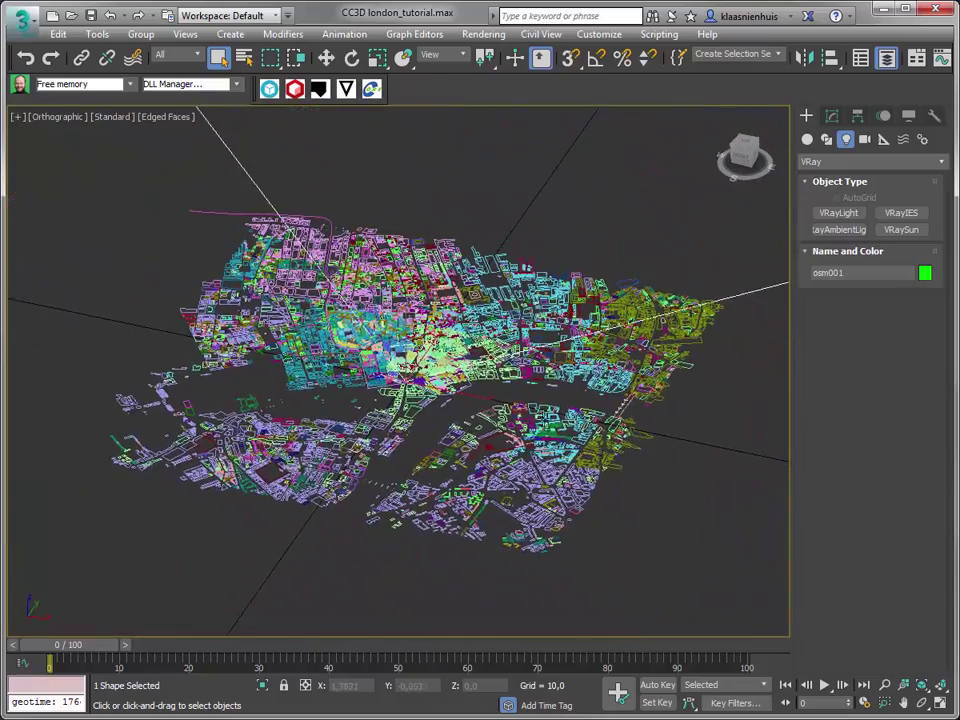
{"action": "scroll", "coordinate": [548, 422], "scroll_direction": "down", "scroll_amount": 6}
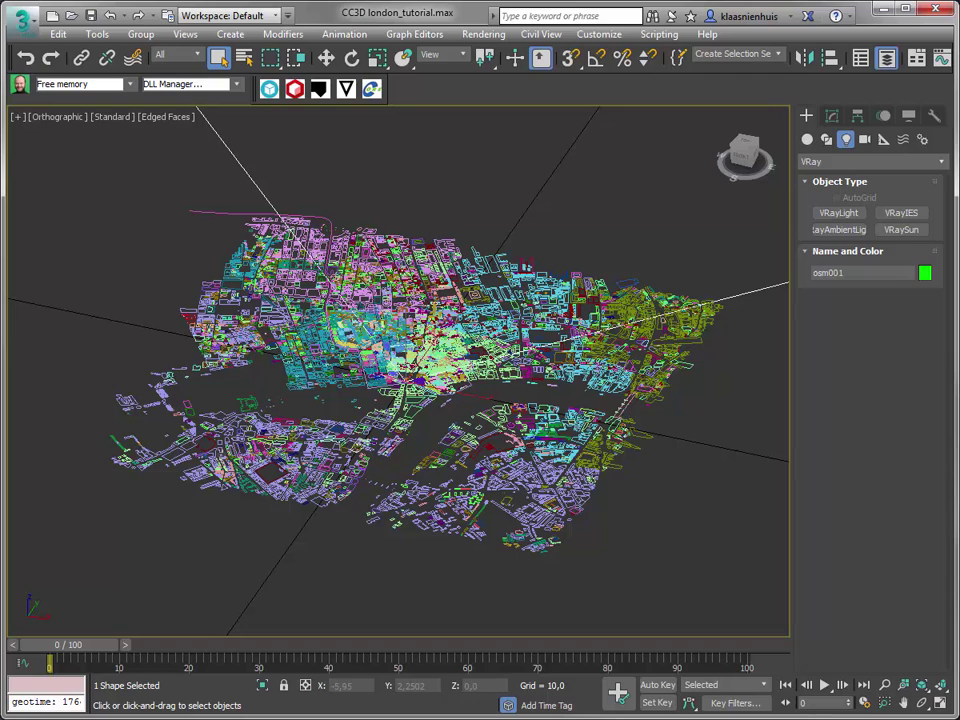
Apply the sys OSM_stylesheet to the osm001 layer to turn the building outlines into 3D masses.
{"action": "left_click_drag", "start_coordinate": [0, 152], "coordinate": [583, 118]}
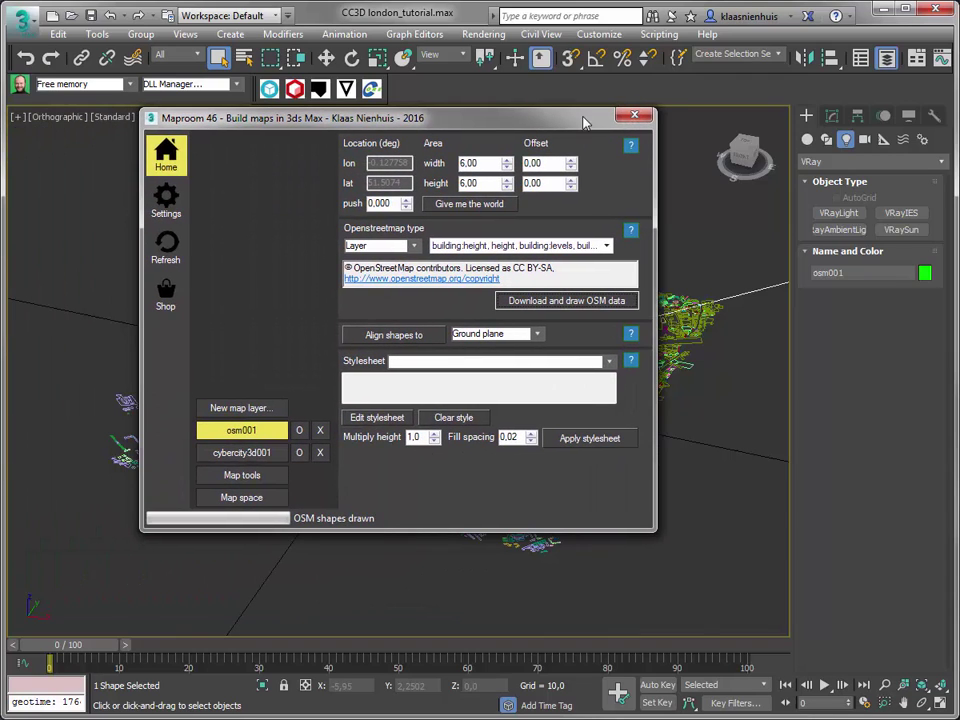
{"action": "left_click", "coordinate": [608, 362]}
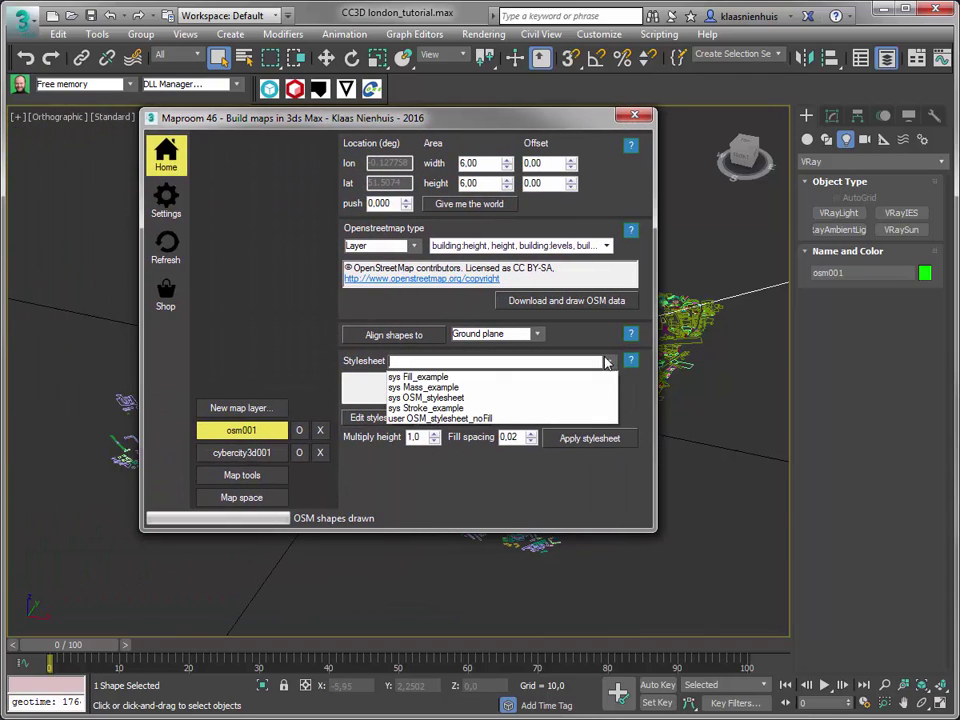
{"action": "left_click", "coordinate": [403, 398]}
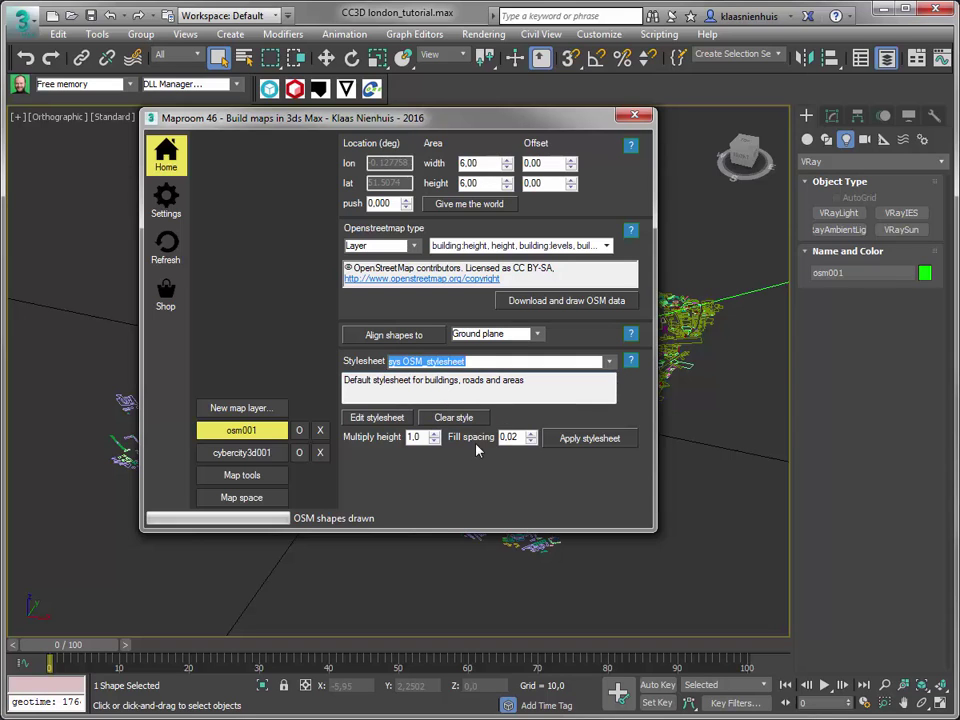
{"action": "left_click_drag", "start_coordinate": [537, 121], "coordinate": [229, 114]}
{"action": "middle_click_drag", "start_coordinate": [582, 370], "coordinate": [688, 369]}
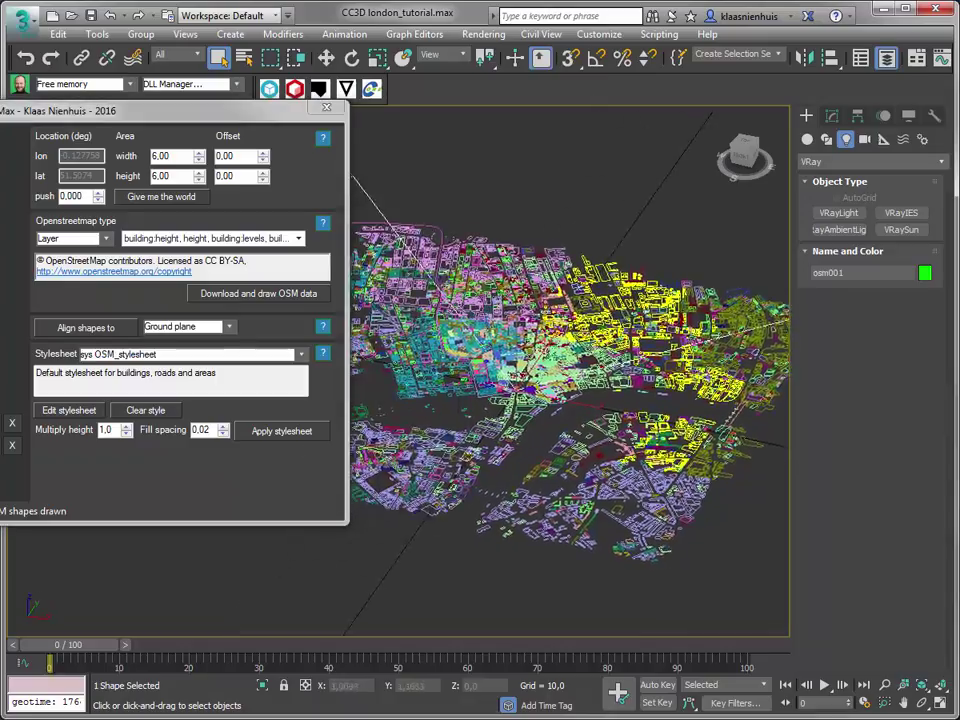
{"action": "scroll", "coordinate": [688, 369], "scroll_direction": "down", "scroll_amount": 3}
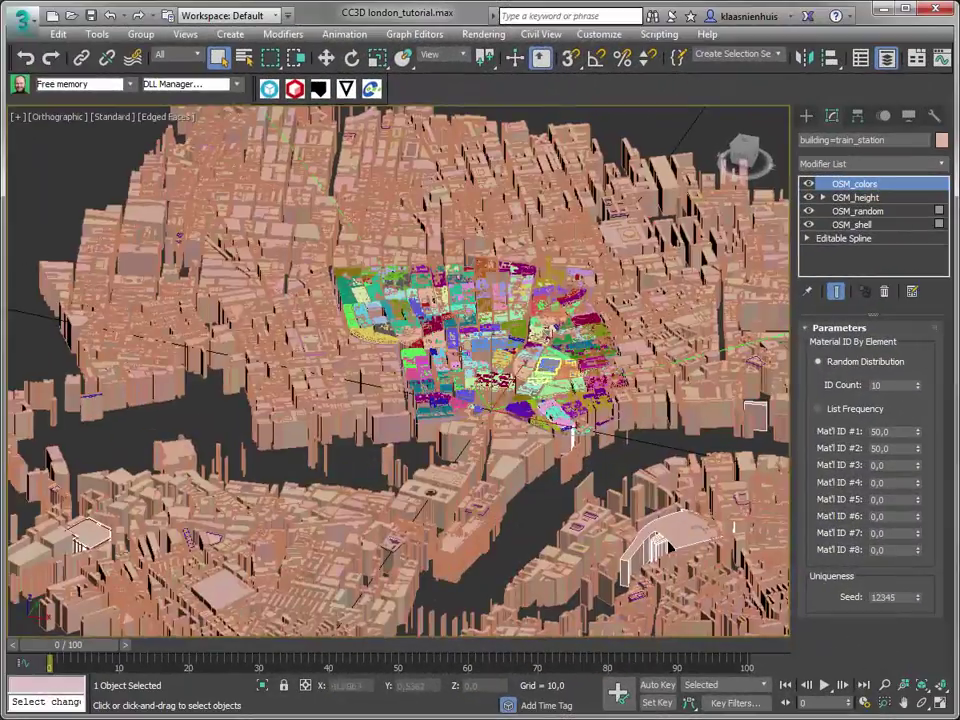
Examine where the extruded OSM buildings overlap the coloured CyberCity3D city blocks.
{"action": "scroll", "coordinate": [400, 370], "scroll_direction": "down", "scroll_amount": 3}
{"action": "middle_click_drag", "start_coordinate": [430, 435], "coordinate": [39, 404], "text": "alt"}
{"action": "middle_click_drag", "start_coordinate": [385, 360], "coordinate": [312, 371], "text": "alt"}
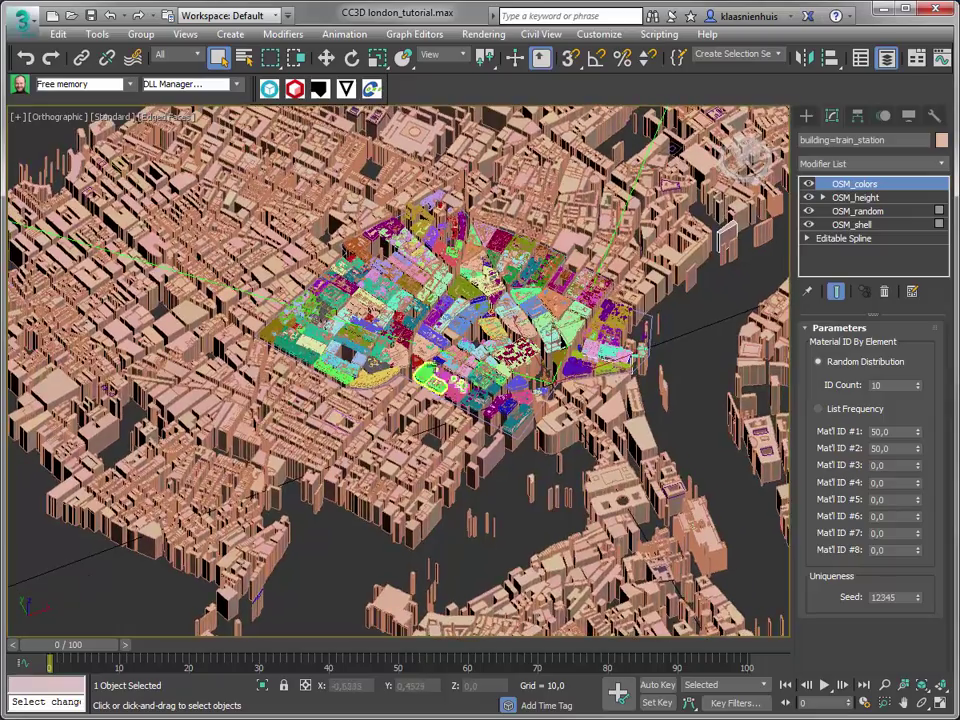
{"action": "scroll", "coordinate": [443, 278], "scroll_direction": "up", "scroll_amount": 5}
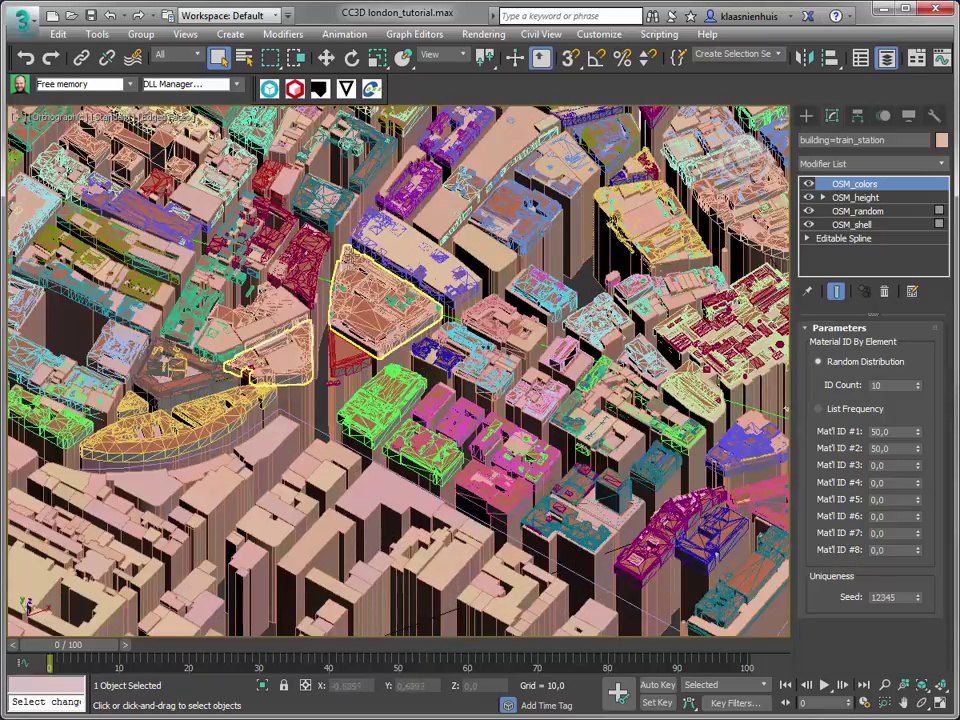
{"action": "middle_click_drag", "start_coordinate": [354, 273], "coordinate": [435, 450]}
{"action": "scroll", "coordinate": [435, 450], "scroll_direction": "down", "scroll_amount": 3}
{"action": "scroll", "coordinate": [435, 450], "scroll_direction": "down", "scroll_amount": 2}
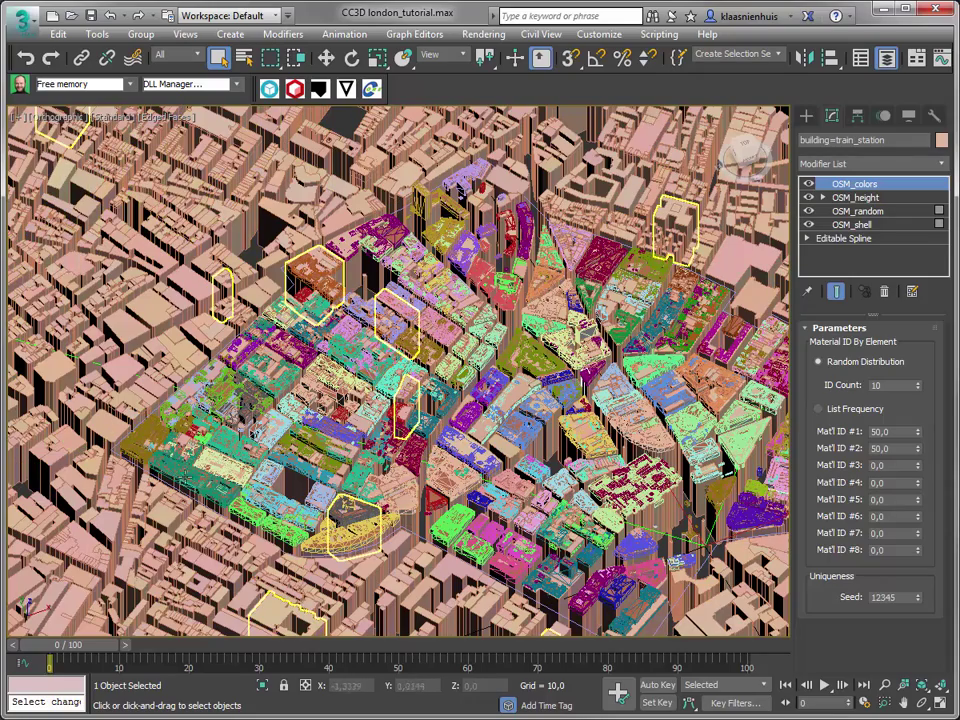
{"action": "middle_click_drag", "start_coordinate": [488, 553], "coordinate": [396, 486]}
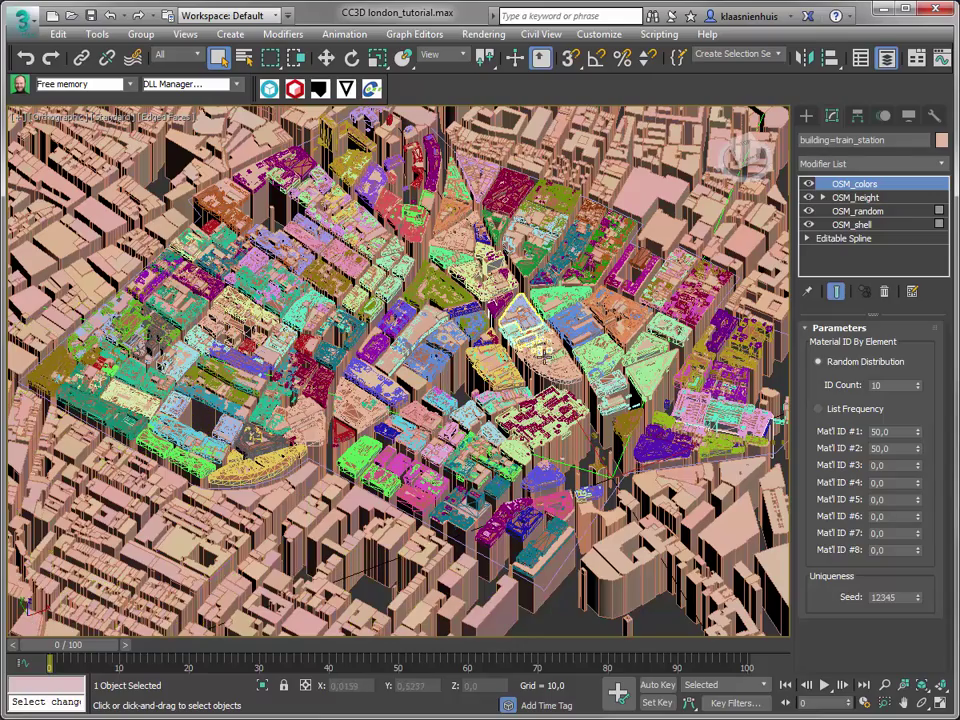
{"action": "middle_click_drag", "start_coordinate": [540, 350], "coordinate": [524, 335]}
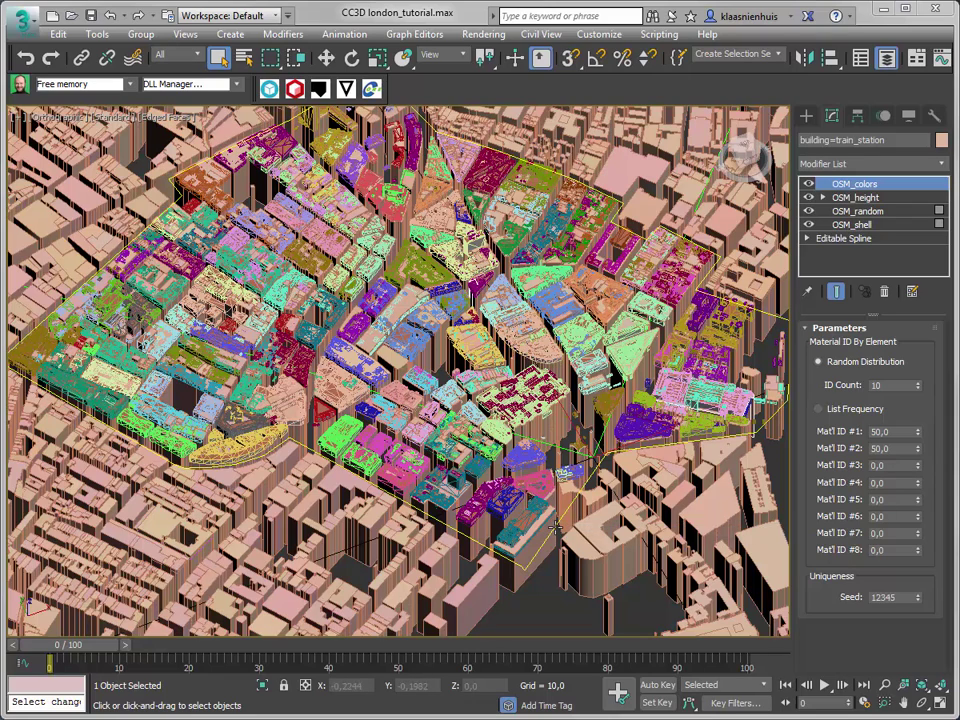
Add a Shell modifier to the sample model's outline spline and raise its inner amount to make a tall enclosing volume.
{"action": "left_click", "coordinate": [588, 481]}
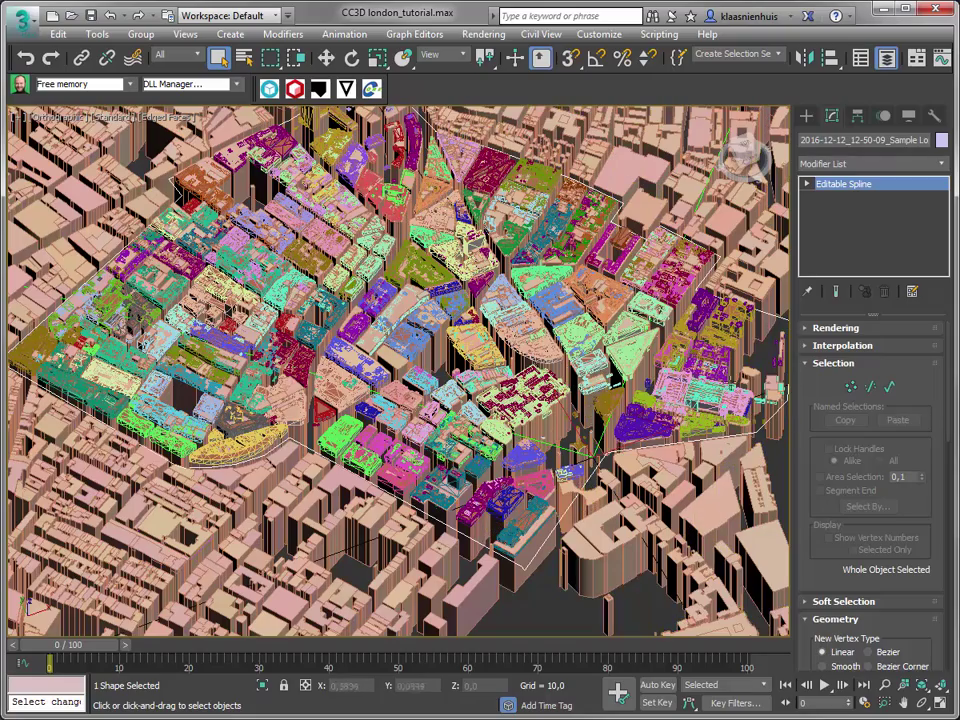
{"action": "scroll", "coordinate": [360, 390], "scroll_direction": "down", "scroll_amount": 6}
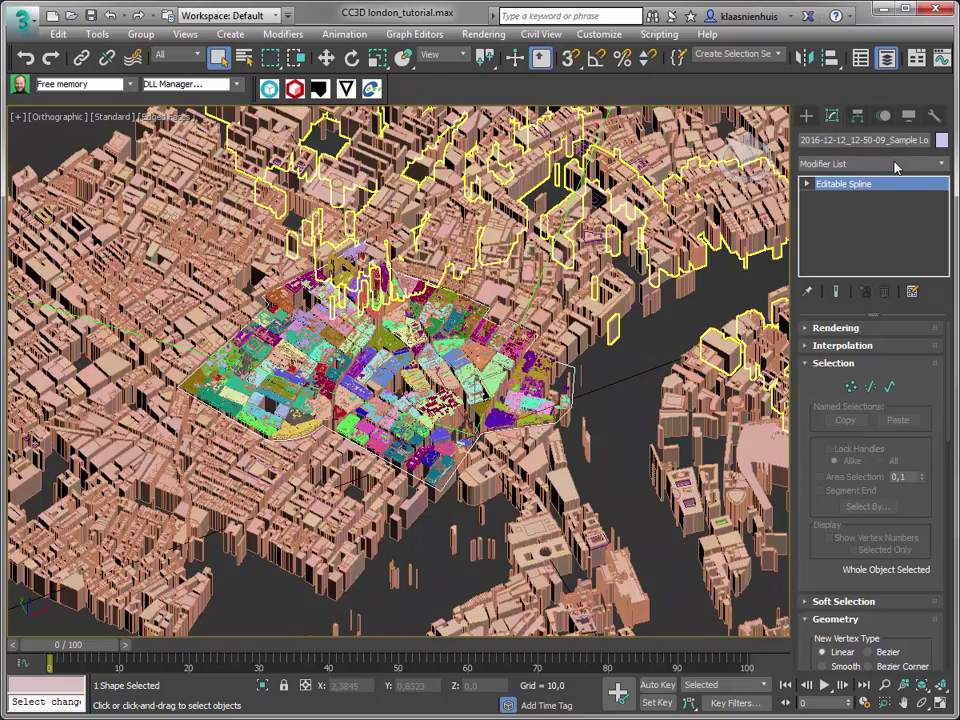
{"action": "left_click", "coordinate": [895, 164]}
{"action": "key", "text": "s"}
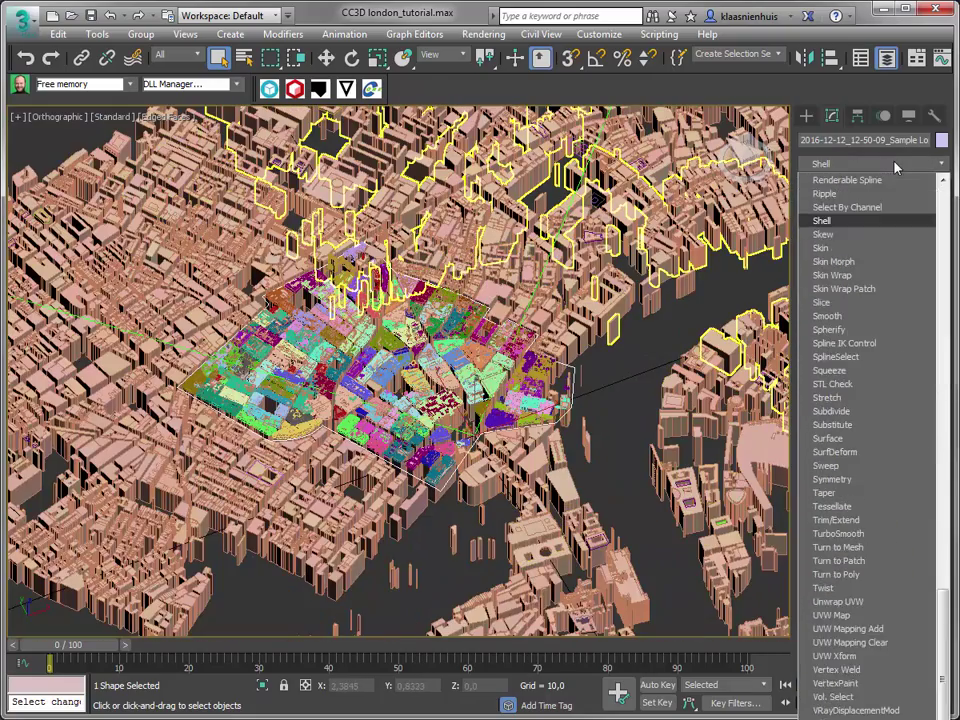
{"action": "key", "text": "Return"}
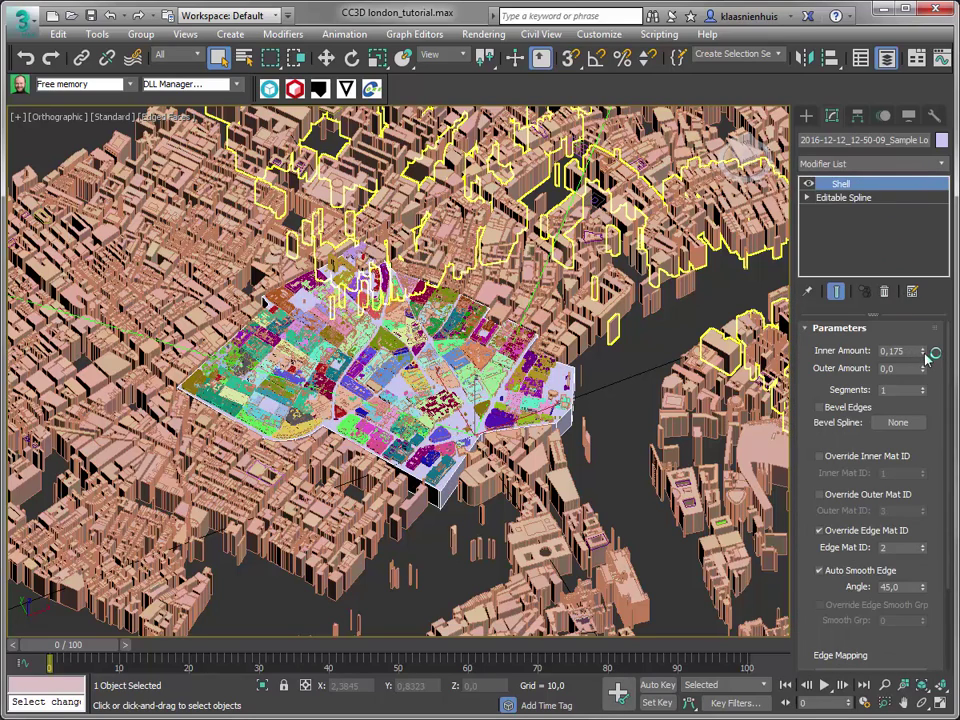
{"action": "left_click_drag", "start_coordinate": [924, 358], "coordinate": [942, 310]}
Select all the OSM building objects and add Vol. Select and DeleteMesh modifiers to them.
{"action": "middle_click_drag", "start_coordinate": [519, 369], "coordinate": [402, 385], "text": "alt"}
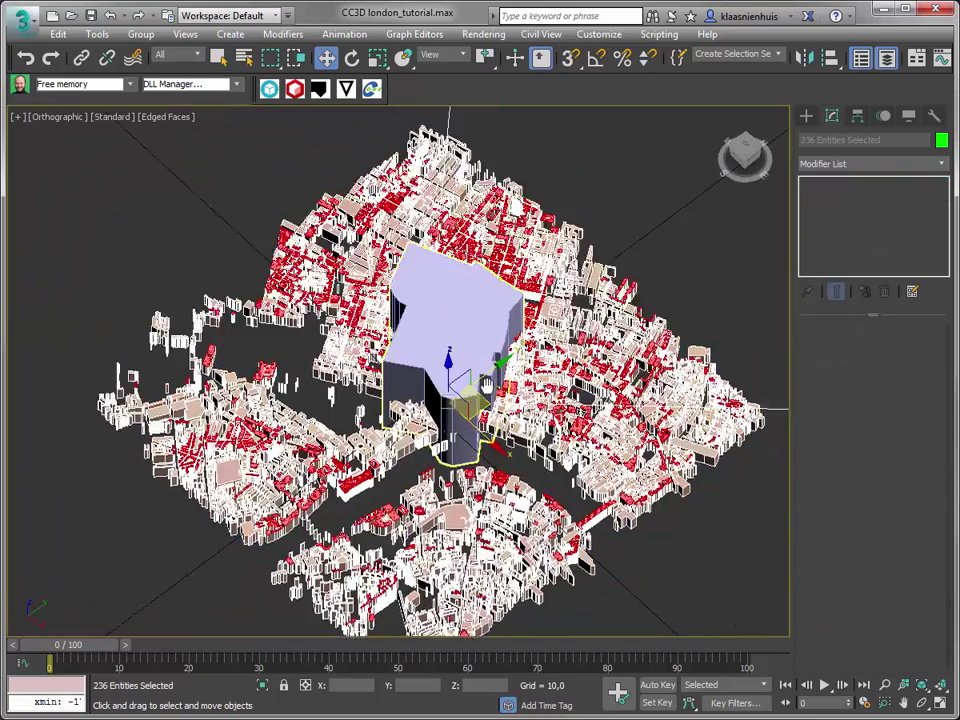
{"action": "scroll", "coordinate": [451, 172], "scroll_direction": "down", "scroll_amount": 3}
{"action": "key", "text": "z"}
{"action": "left_click", "coordinate": [866, 165]}
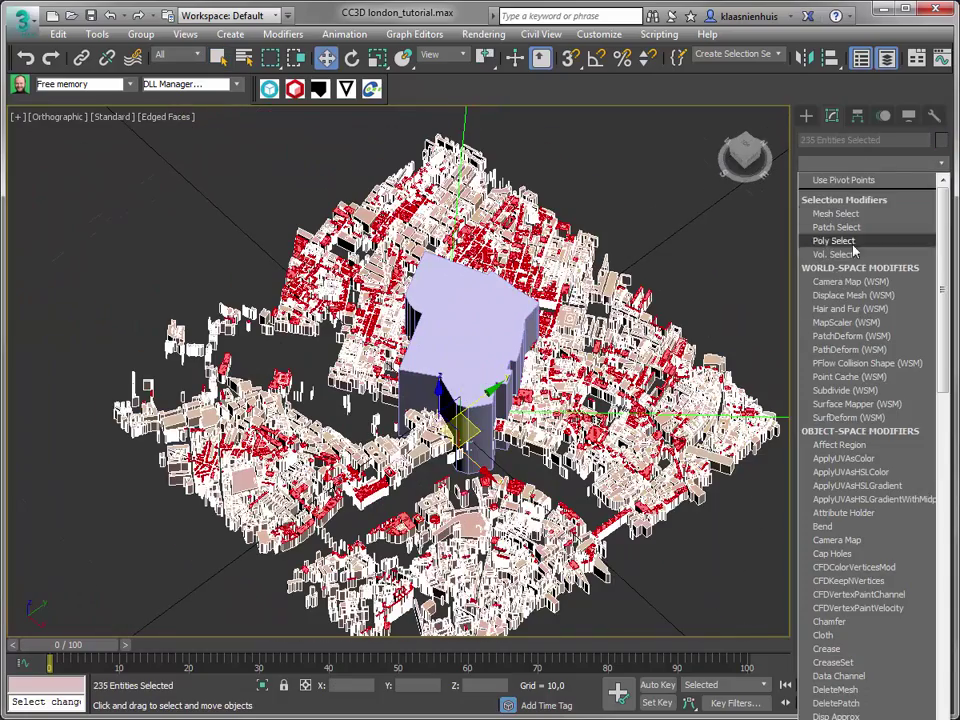
{"action": "left_click", "coordinate": [840, 255]}
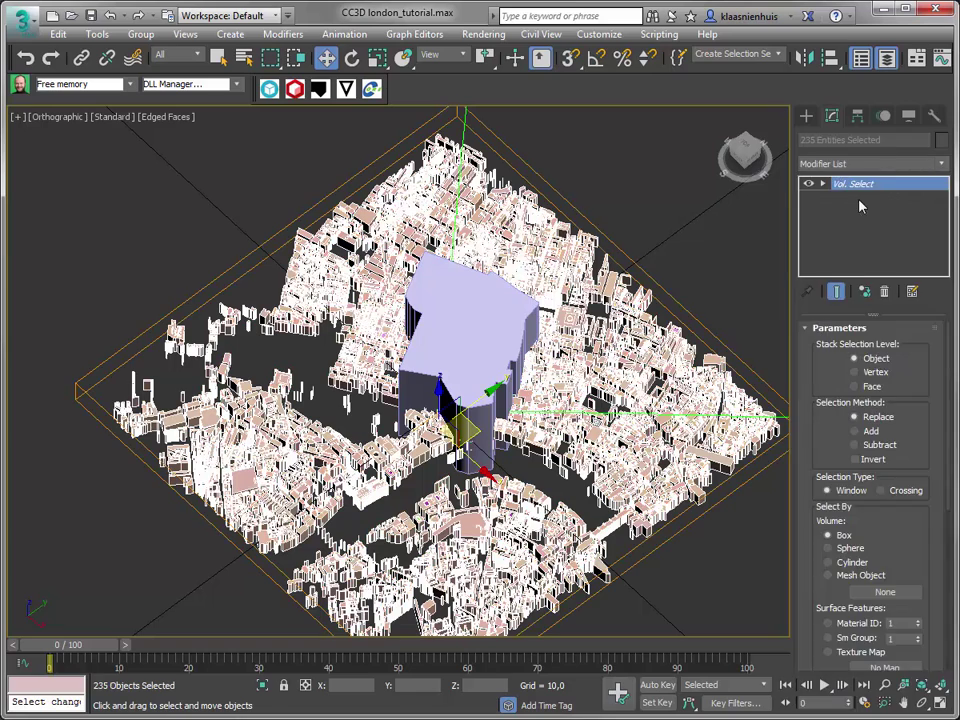
{"action": "left_click", "coordinate": [870, 163]}
{"action": "type", "text": "de"}
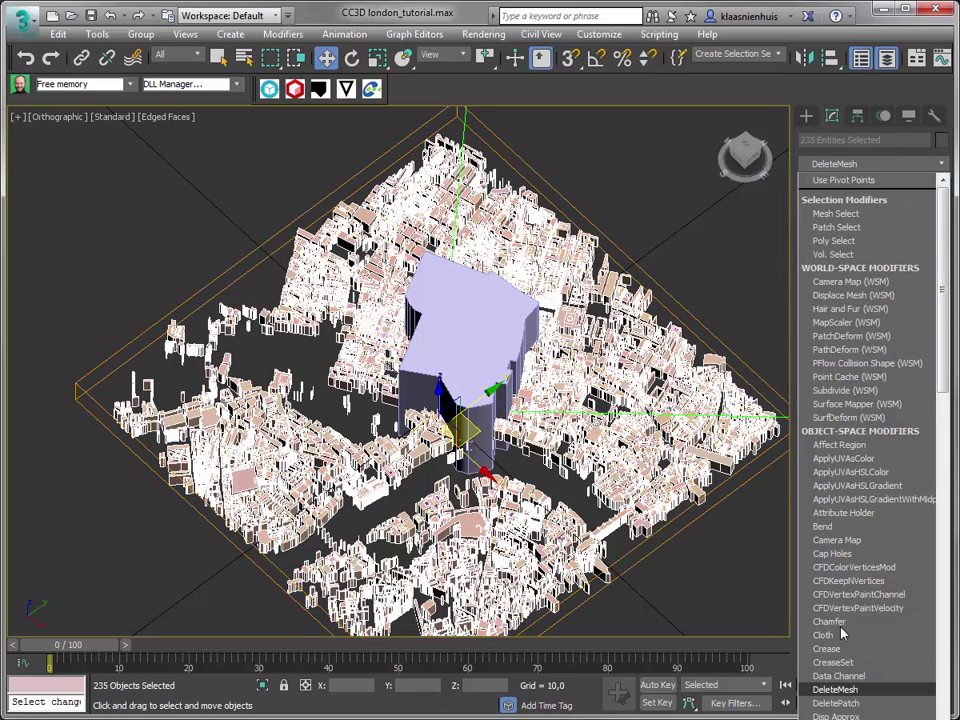
{"action": "key", "text": "Return"}
Set Vol. Select to face level with the shelled outline as its mesh object volume, and hide the outline volume.
{"action": "left_click", "coordinate": [865, 198]}
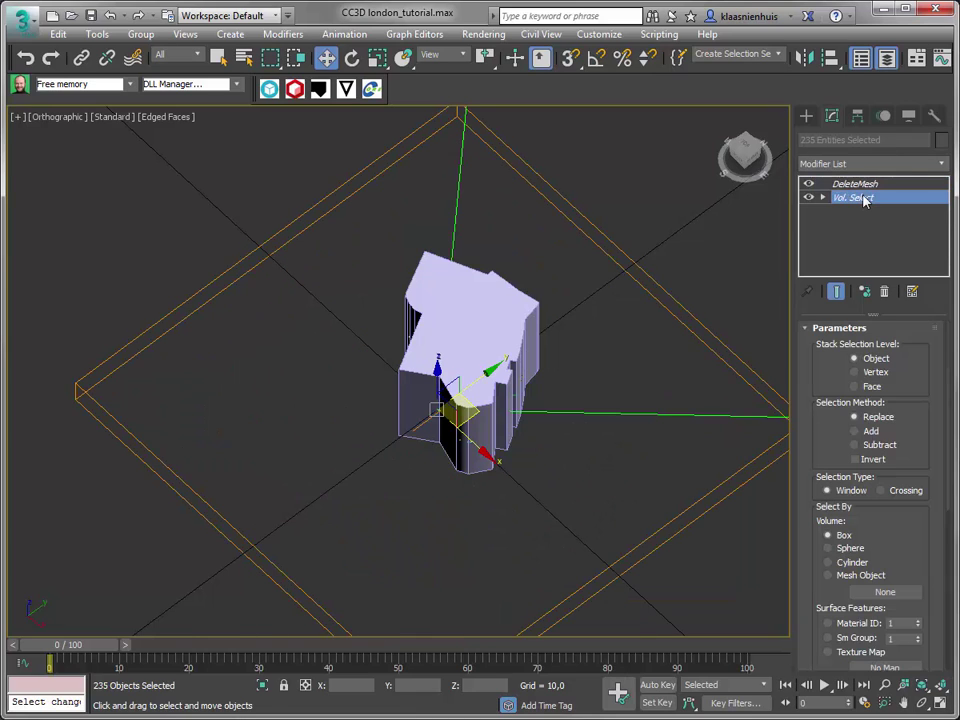
{"action": "left_click", "coordinate": [855, 386]}
{"action": "left_click", "coordinate": [882, 593]}
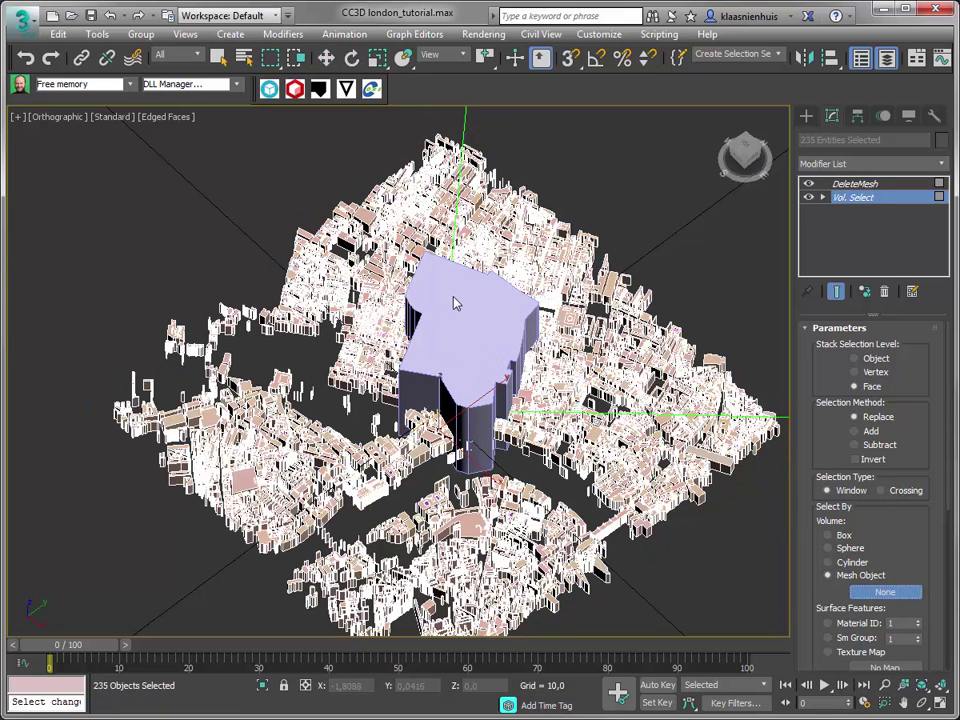
{"action": "left_click", "coordinate": [476, 345]}
{"action": "left_click_drag", "start_coordinate": [0, 189], "coordinate": [0, 190]}
{"action": "left_click", "coordinate": [399, 275]}
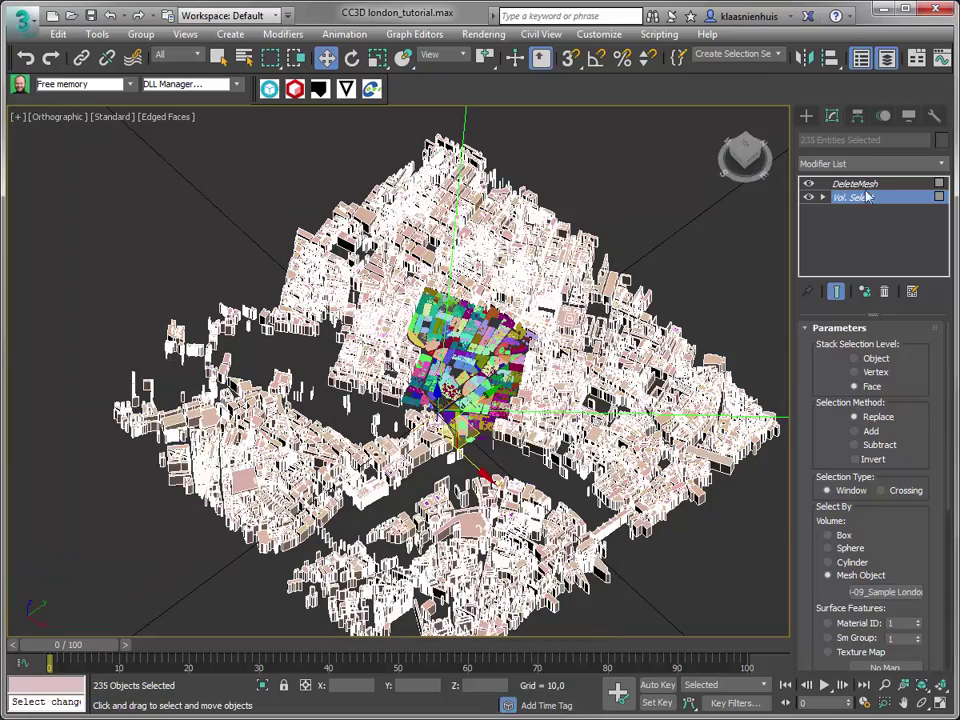
Return to the DeleteMesh modifier level, deselect the OSM buildings and inspect the cleared area around the CyberCity3D blocks.
{"action": "left_click", "coordinate": [868, 185]}
{"action": "middle_click_drag", "start_coordinate": [451, 391], "coordinate": [456, 380]}
{"action": "scroll", "coordinate": [452, 376], "scroll_direction": "up", "scroll_amount": 8}
{"action": "scroll", "coordinate": [461, 290], "scroll_direction": "up", "scroll_amount": 3}
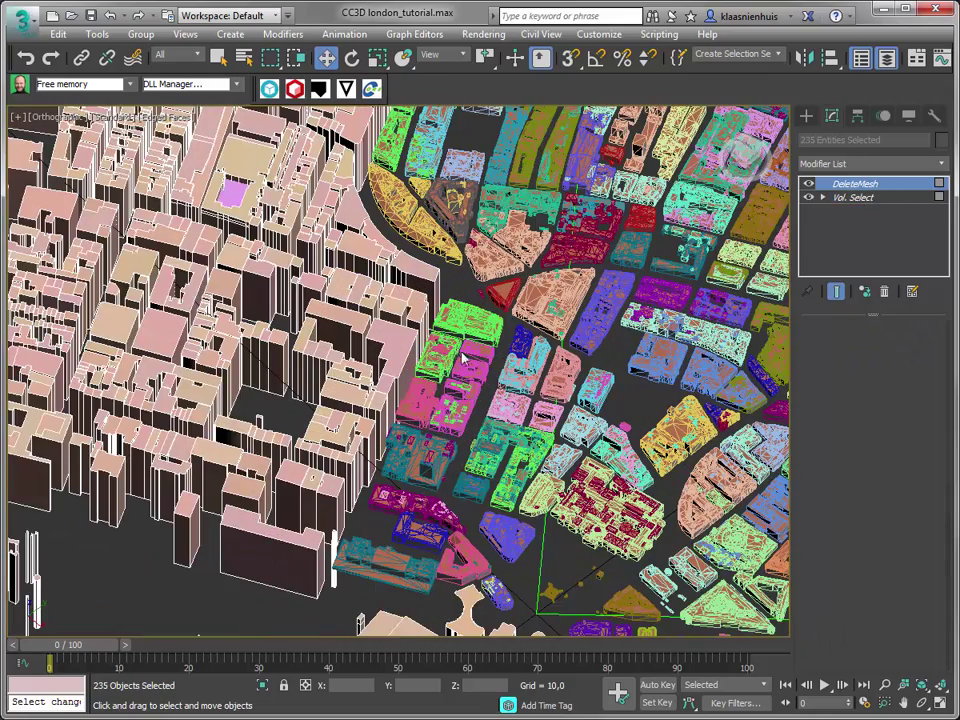
{"action": "left_click", "coordinate": [461, 290]}
{"action": "middle_click_drag", "start_coordinate": [458, 299], "coordinate": [385, 399]}
{"action": "scroll", "coordinate": [384, 398], "scroll_direction": "down", "scroll_amount": 4}
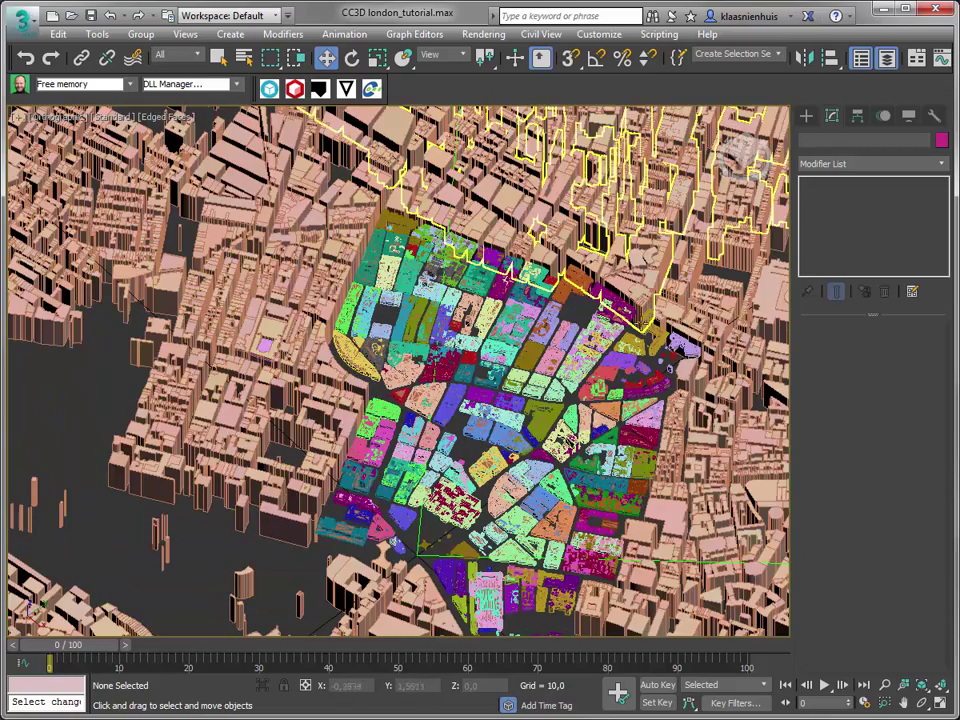
Switch the viewport to PhysCamera001 and dolly the camera back to frame the detailed model within the surrounding city.
{"action": "key", "text": "shift+z"}
{"action": "key", "text": "c"}
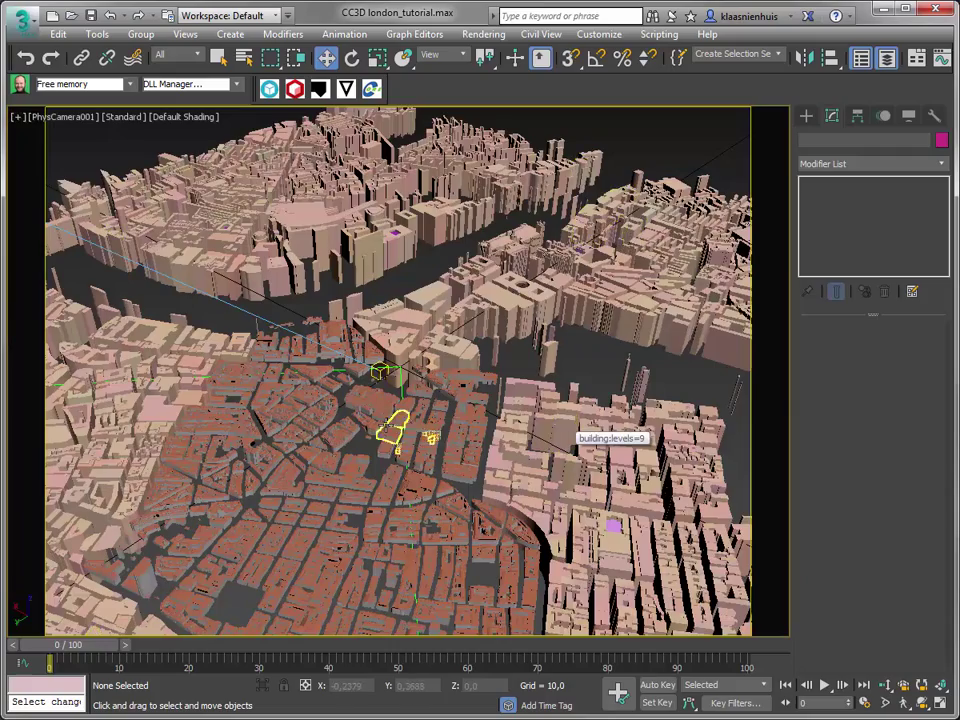
{"action": "middle_click_drag", "start_coordinate": [385, 425], "coordinate": [424, 308]}
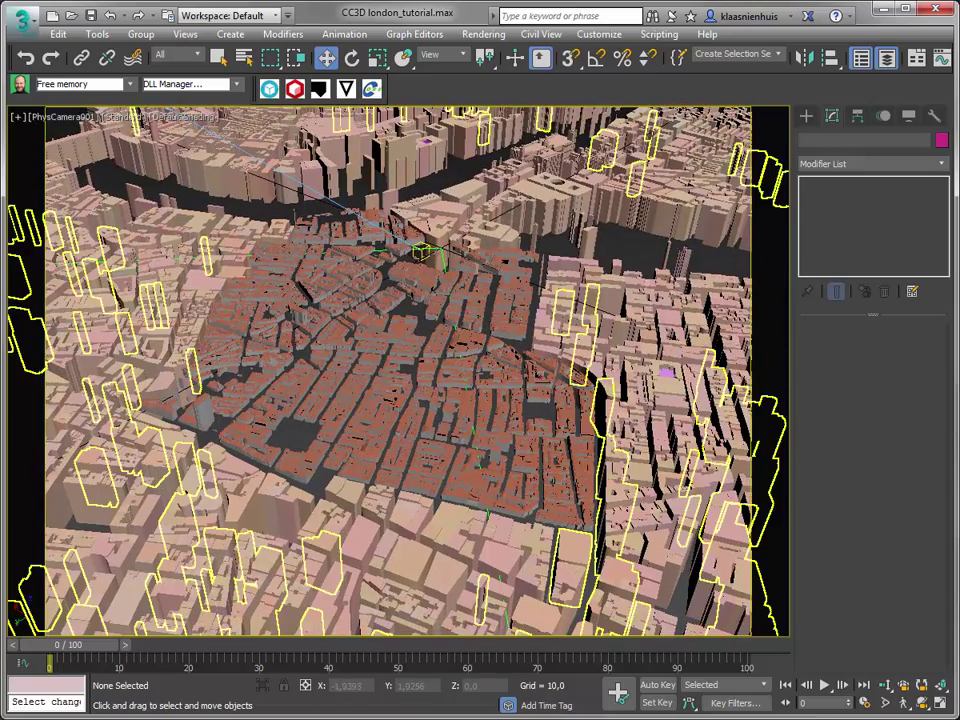
{"action": "left_click", "coordinate": [884, 685]}
{"action": "left_click_drag", "start_coordinate": [448, 345], "coordinate": [478, 358]}
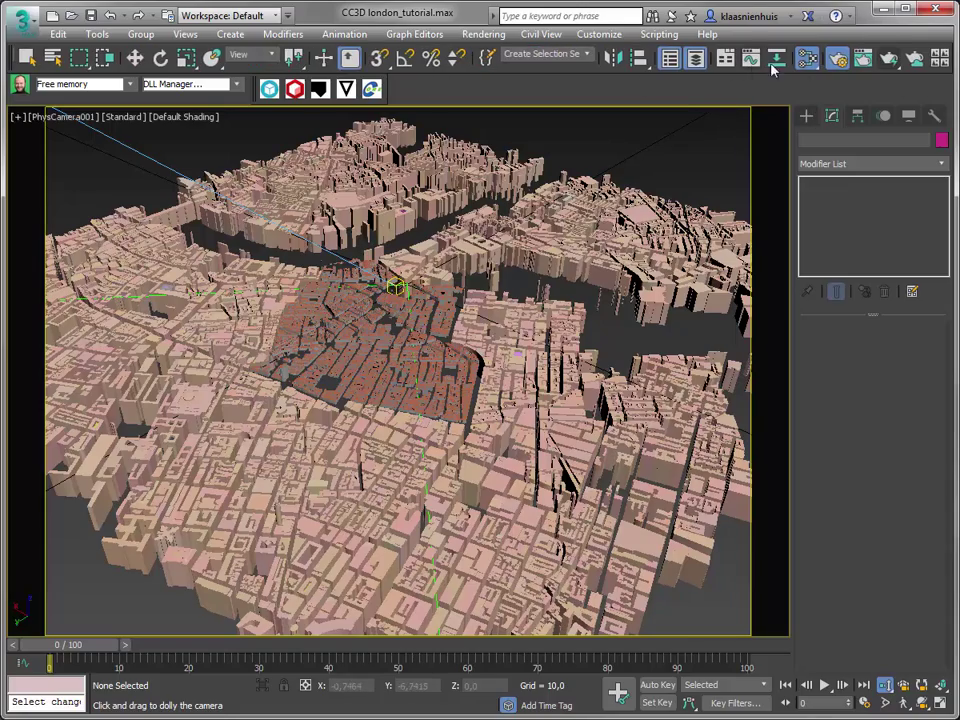